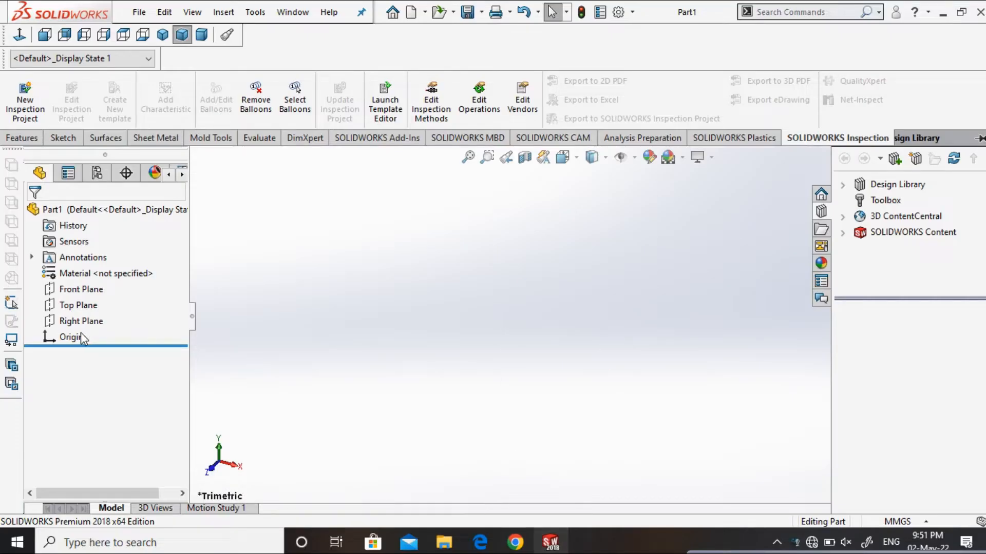
Start a sketch on the Front Plane and draw a vertical centerline through the origin, extending above and below it.
{"action": "right_click", "coordinate": [93, 289]}
{"action": "left_click", "coordinate": [102, 266]}
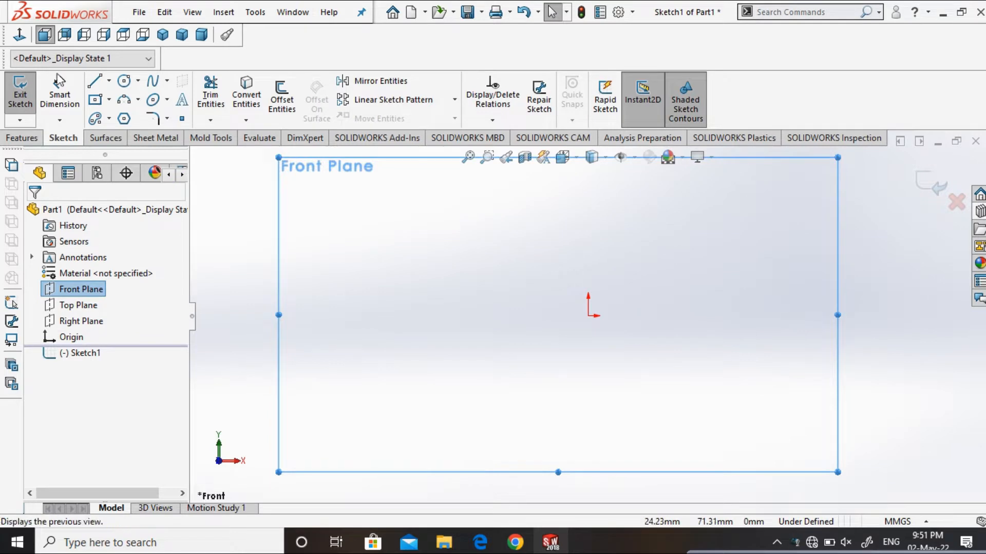
{"action": "left_click", "coordinate": [109, 81]}
{"action": "left_click", "coordinate": [123, 114]}
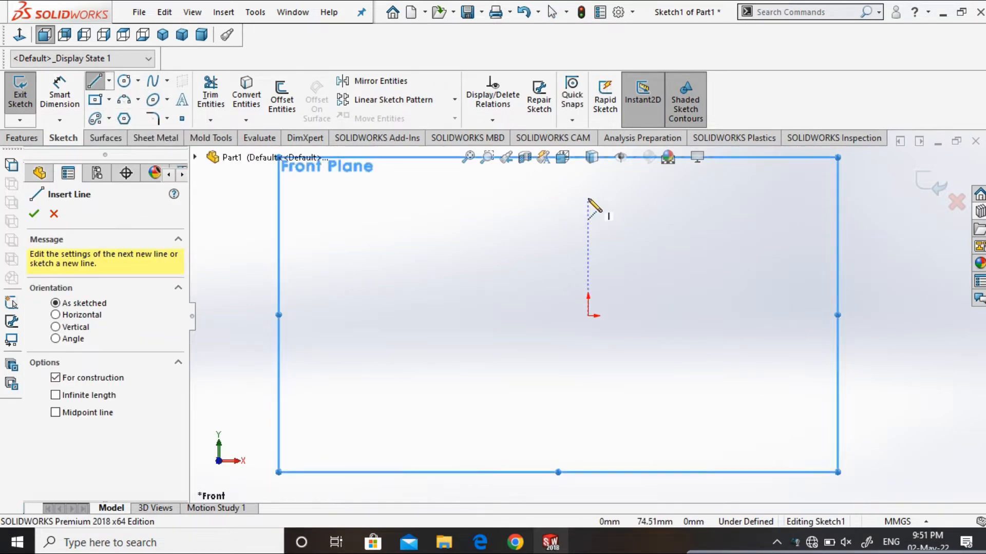
{"action": "left_click", "coordinate": [588, 199]}
{"action": "left_click", "coordinate": [588, 426]}
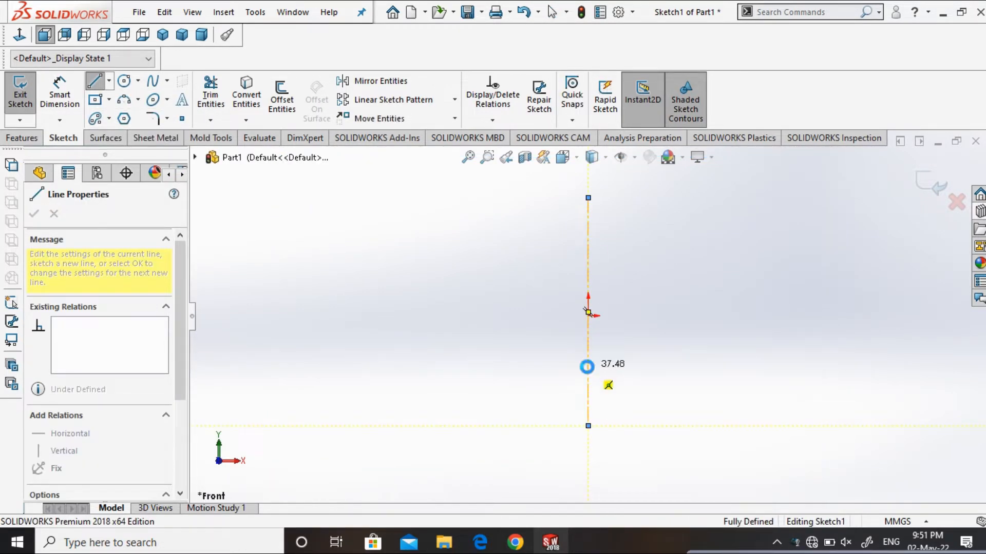
Make the vertical centerline's midpoint coincident with the origin.
{"action": "key", "text": "Escape"}
{"action": "right_click", "coordinate": [588, 352]}
{"action": "left_click", "coordinate": [662, 314]}
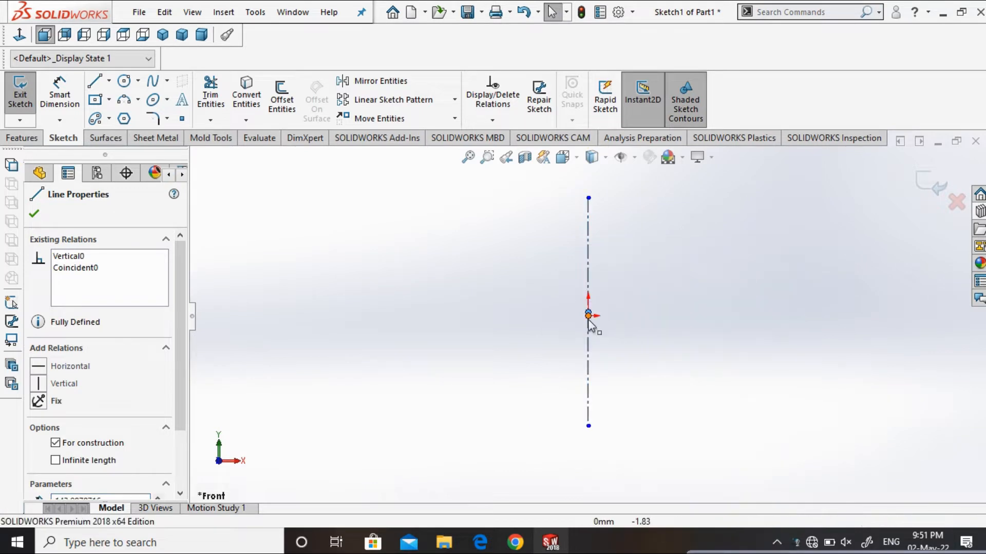
{"action": "left_click", "coordinate": [588, 316], "text": "ctrl"}
{"action": "left_click", "coordinate": [673, 255]}
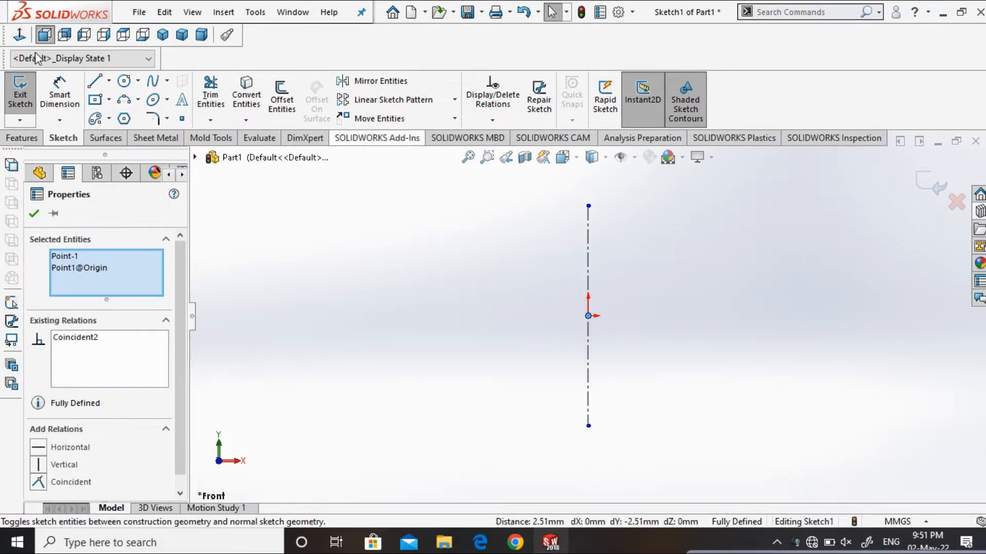
Draw a horizontal centerline through the origin, extending to both sides of the vertical centerline.
{"action": "left_click", "coordinate": [108, 80]}
{"action": "left_click", "coordinate": [118, 117]}
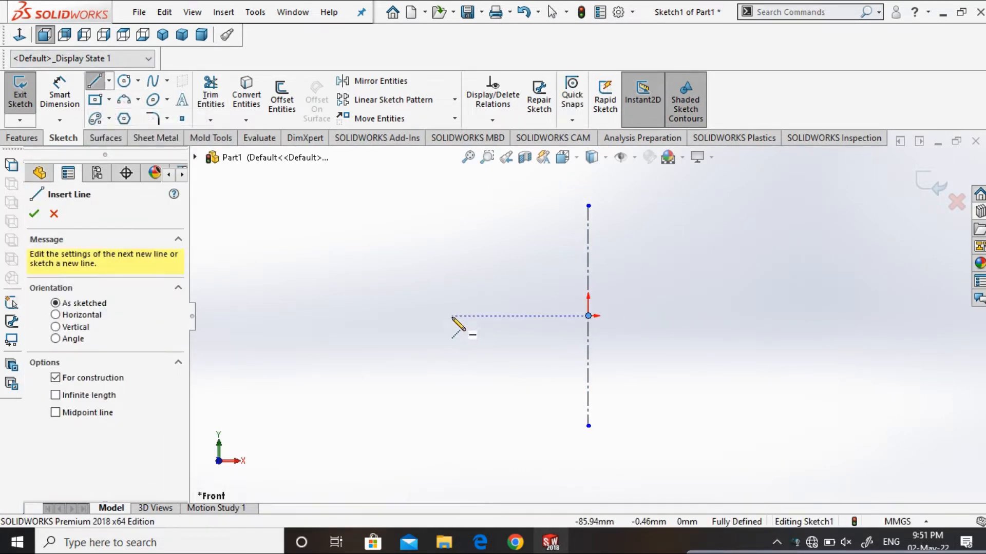
{"action": "left_click", "coordinate": [452, 317]}
{"action": "left_click", "coordinate": [708, 316]}
{"action": "key", "text": "Escape"}
{"action": "left_click", "coordinate": [693, 316]}
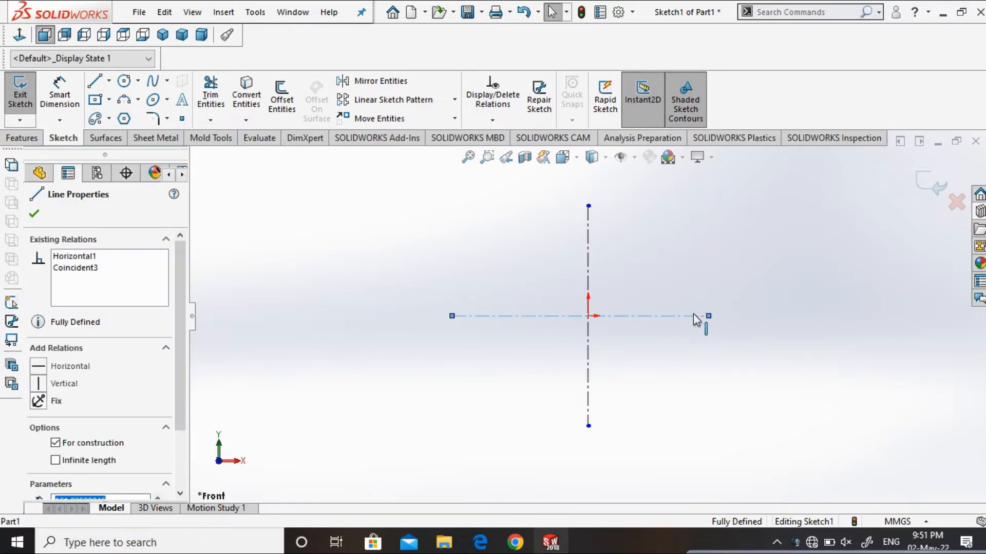
Make the horizontal centerline's midpoint coincident with the origin.
{"action": "right_click", "coordinate": [694, 319]}
{"action": "left_click", "coordinate": [729, 310]}
{"action": "left_click", "coordinate": [588, 316], "text": "ctrl"}
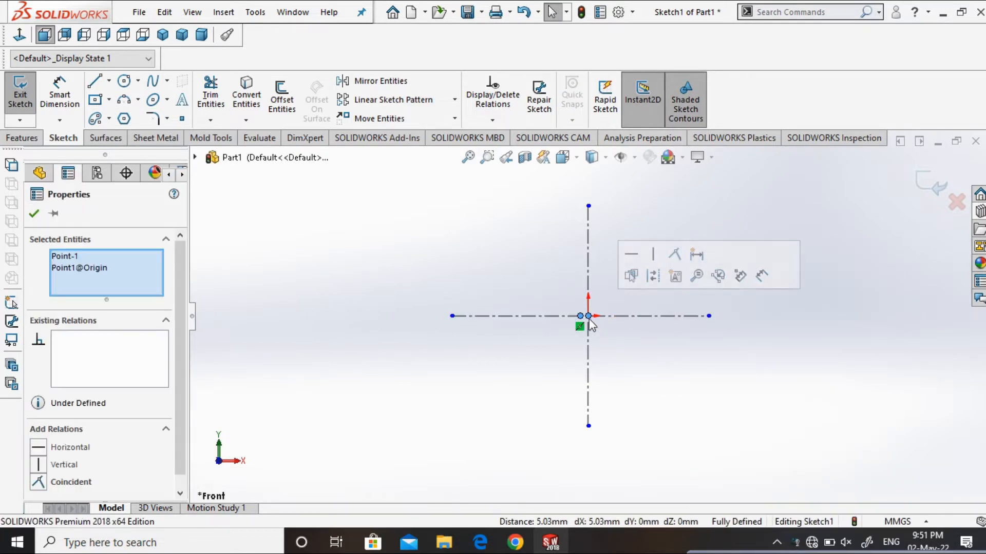
{"action": "left_click", "coordinate": [675, 256]}
{"action": "key", "text": "Escape"}
Draw a flat ellipse centred on the horizontal centerline left of the origin, with a major radius of about 54 mm.
{"action": "left_click", "coordinate": [152, 99]}
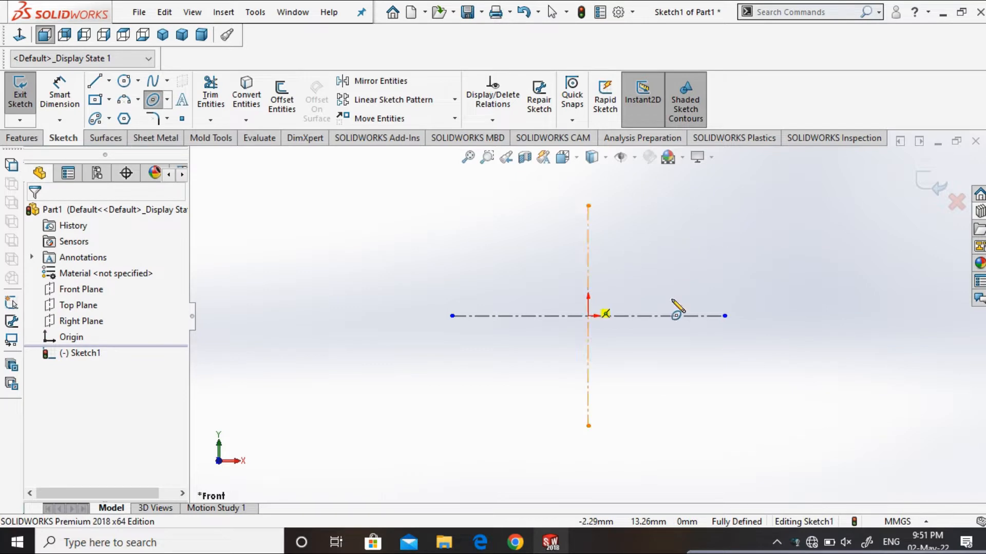
{"action": "left_click", "coordinate": [560, 317]}
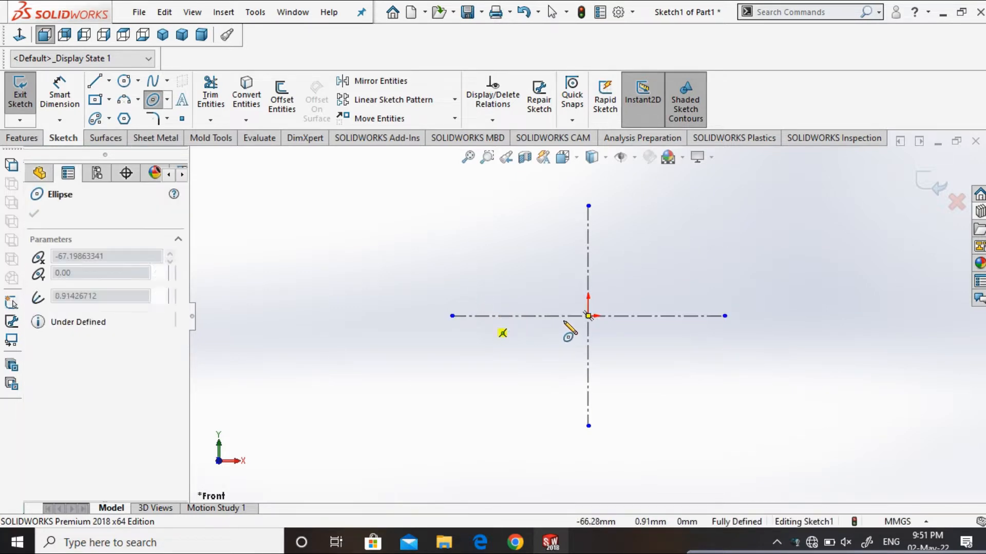
{"action": "left_click", "coordinate": [567, 316]}
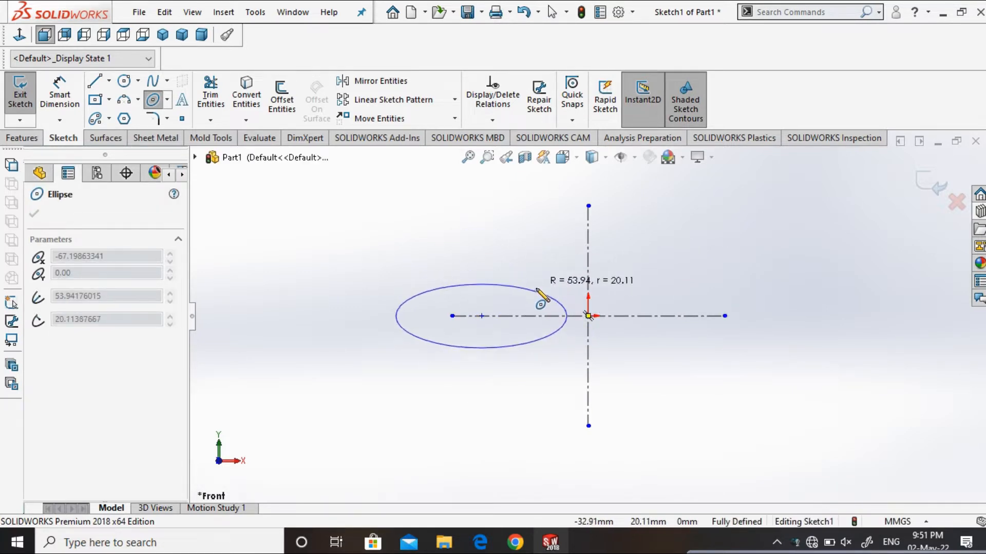
{"action": "left_click", "coordinate": [538, 324]}
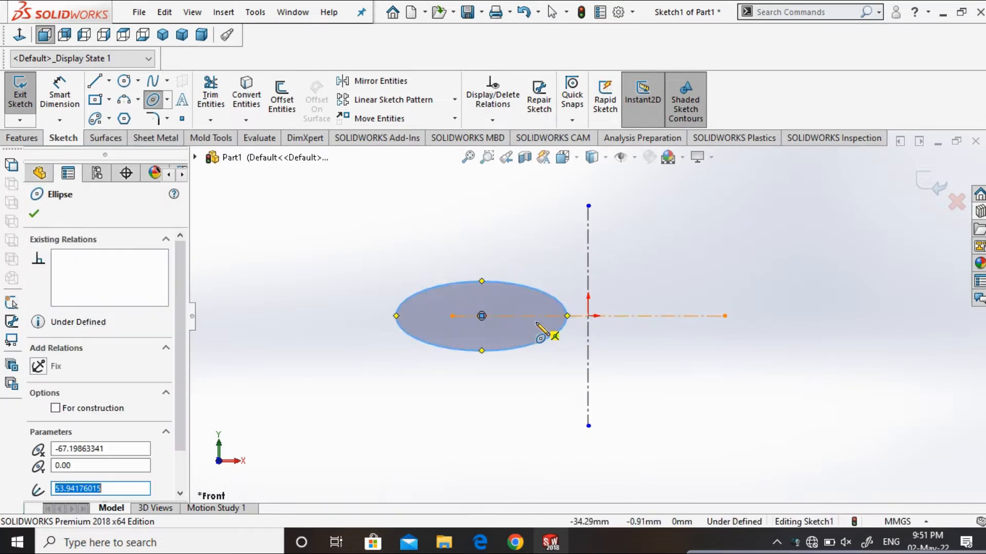
Draw a second flat ellipse above and left of the first, with a major radius of about 67 mm.
{"action": "left_click", "coordinate": [167, 99]}
{"action": "left_click", "coordinate": [169, 117]}
{"action": "left_click", "coordinate": [370, 242]}
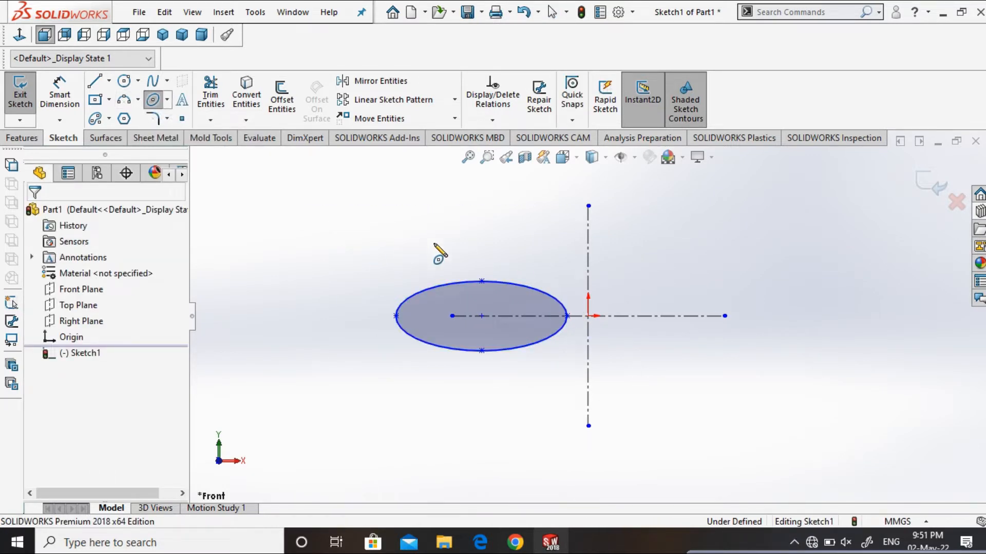
{"action": "left_click", "coordinate": [476, 242]}
{"action": "left_click", "coordinate": [436, 220]}
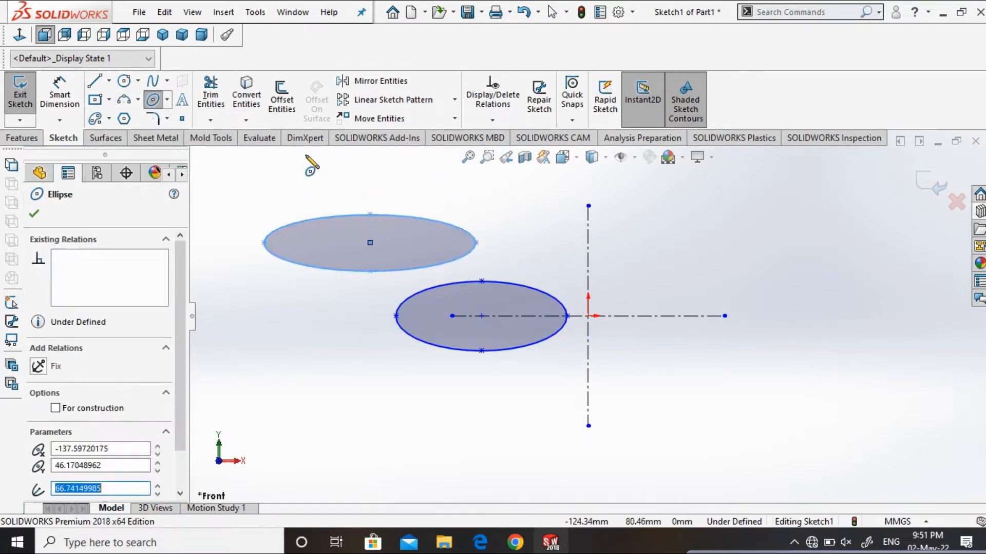
Draw a partial ellipse to the upper right of the origin, with its opening facing right.
{"action": "left_click", "coordinate": [167, 99]}
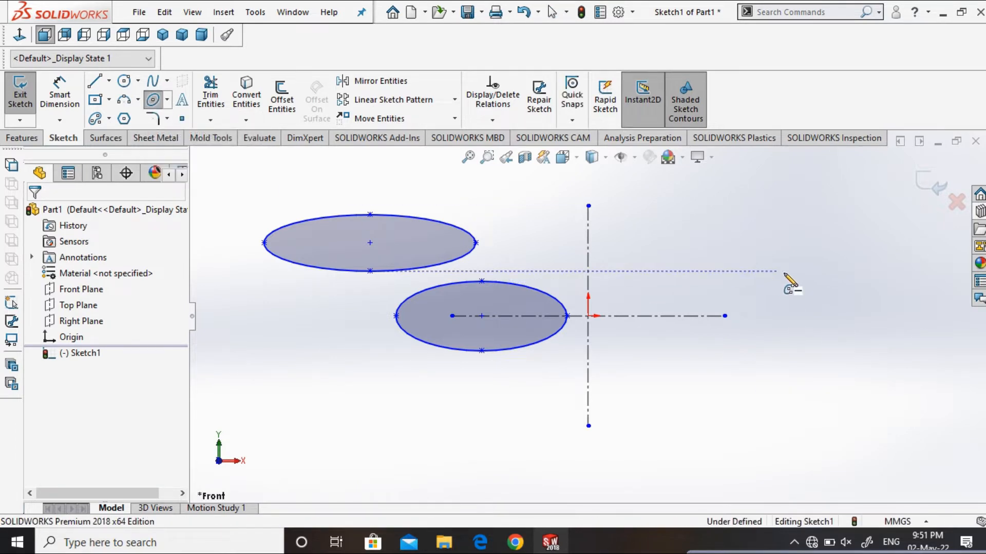
{"action": "left_click", "coordinate": [777, 270]}
{"action": "left_click", "coordinate": [842, 280]}
{"action": "left_click", "coordinate": [806, 254]}
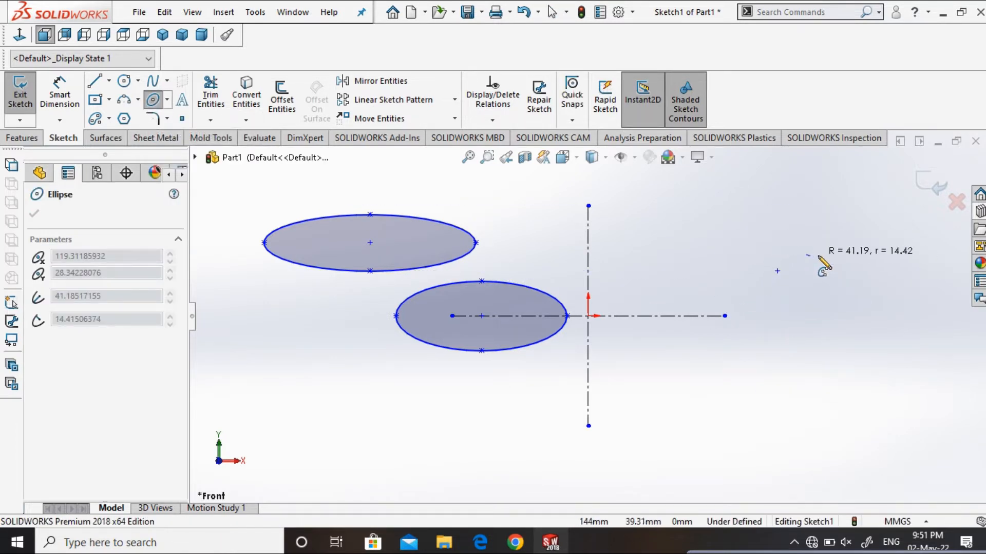
{"action": "left_click", "coordinate": [791, 290]}
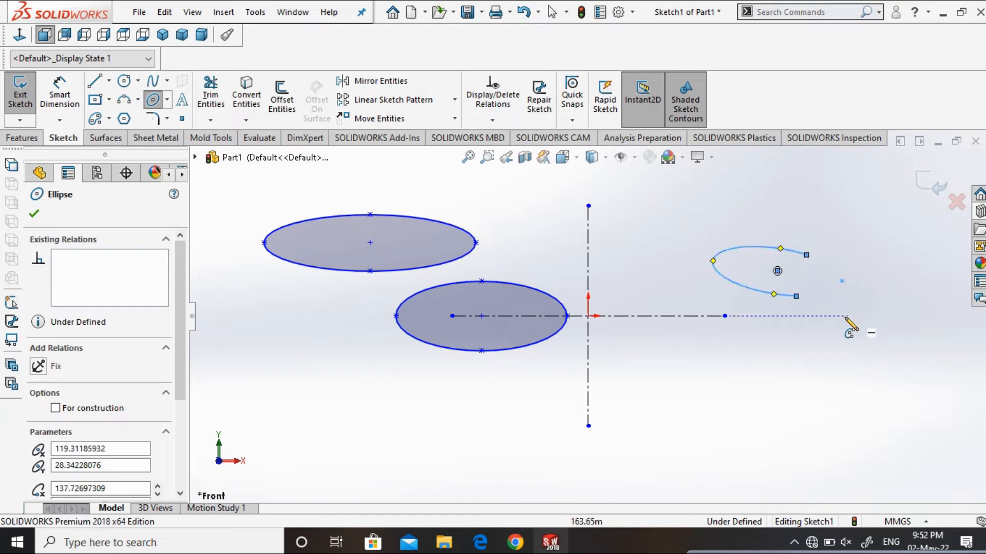
{"action": "key", "text": "Escape"}
Draw an upward-opening parabola below the horizontal centerline, right of the vertical centerline, with a focal distance of about 13 mm.
{"action": "left_click", "coordinate": [168, 102]}
{"action": "left_click", "coordinate": [173, 153]}
{"action": "left_click", "coordinate": [684, 379]}
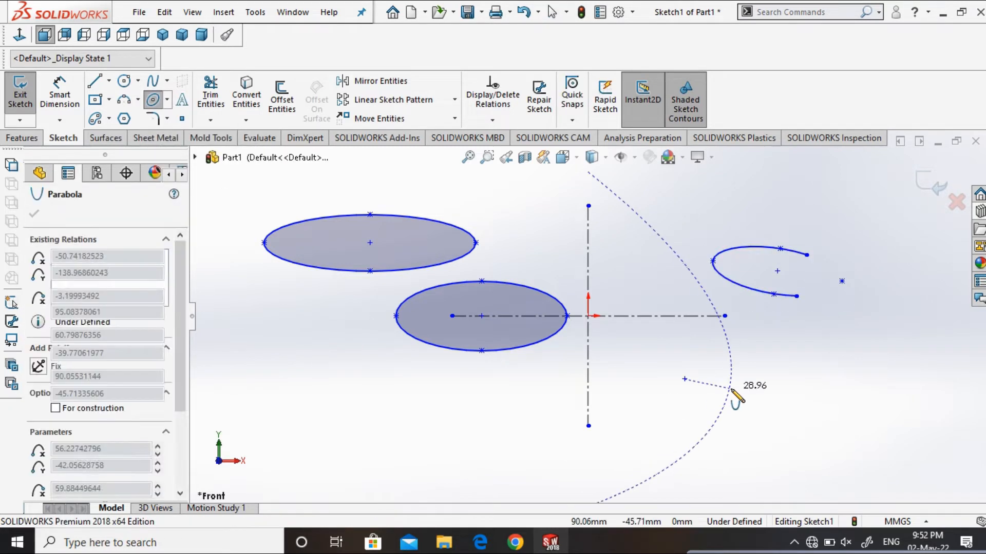
{"action": "left_click", "coordinate": [685, 400]}
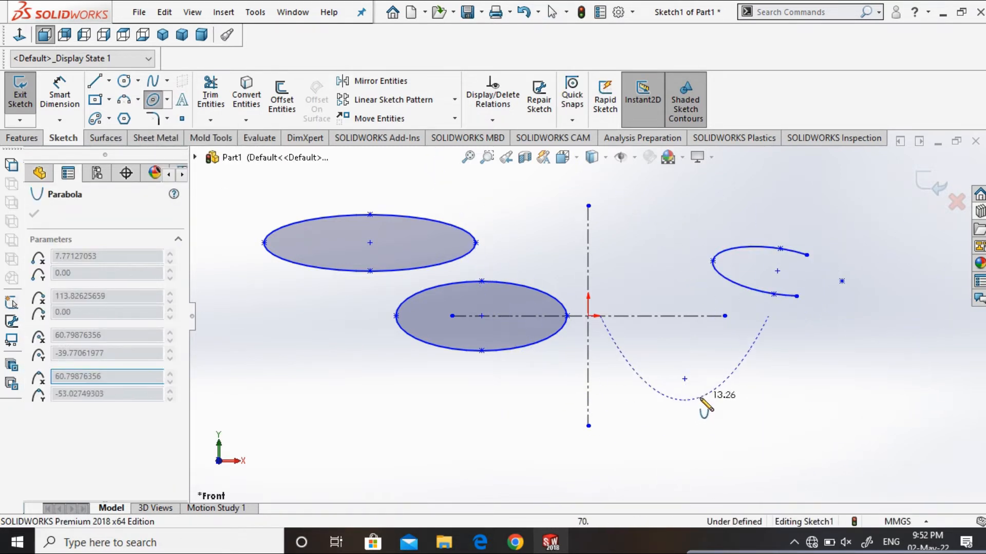
{"action": "left_click", "coordinate": [748, 351]}
{"action": "left_click", "coordinate": [625, 359]}
{"action": "key", "text": "Escape"}
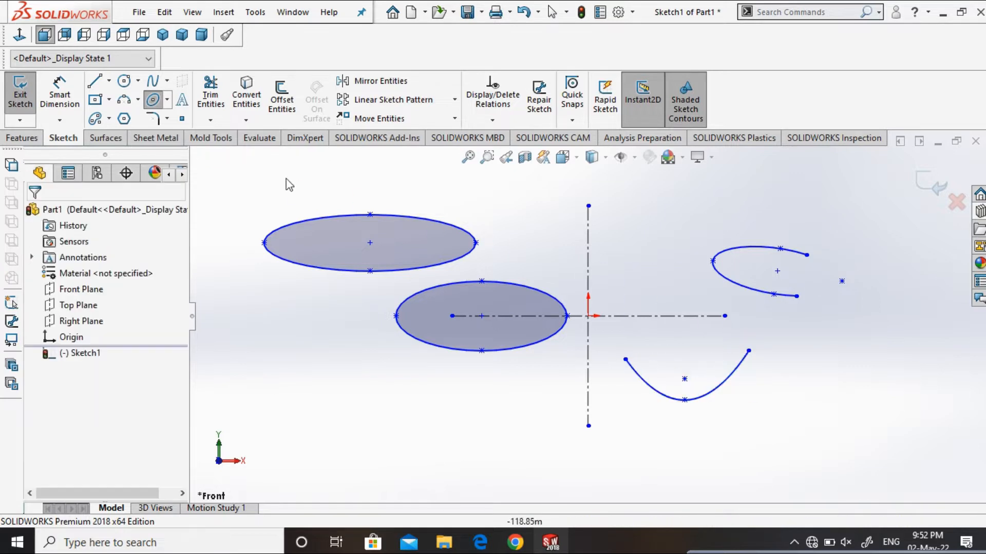
Draw two conic curves side by side below the ellipses, left of the vertical centerline.
{"action": "left_click", "coordinate": [167, 102]}
{"action": "left_click", "coordinate": [174, 172]}
{"action": "left_click", "coordinate": [429, 379]}
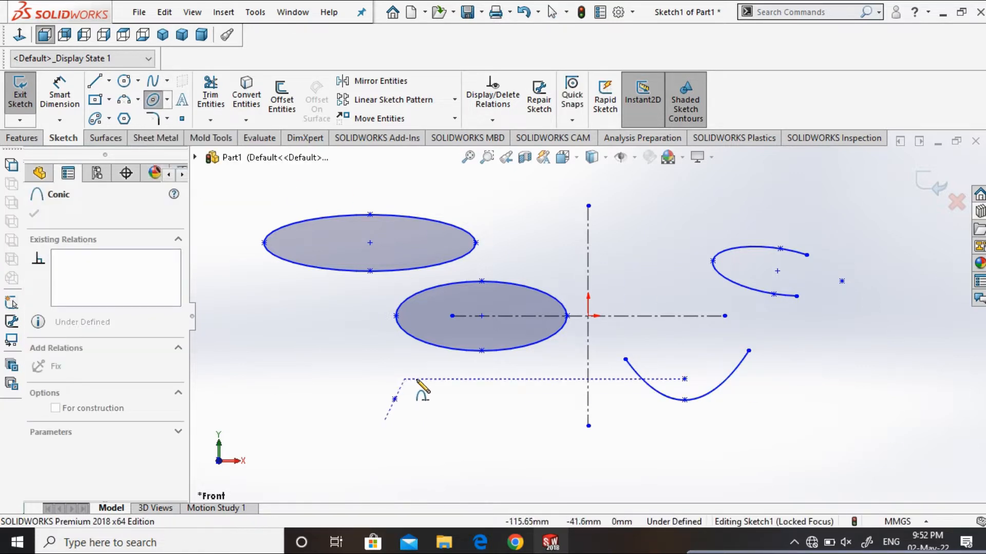
{"action": "left_click", "coordinate": [385, 419]}
{"action": "left_click", "coordinate": [507, 419]}
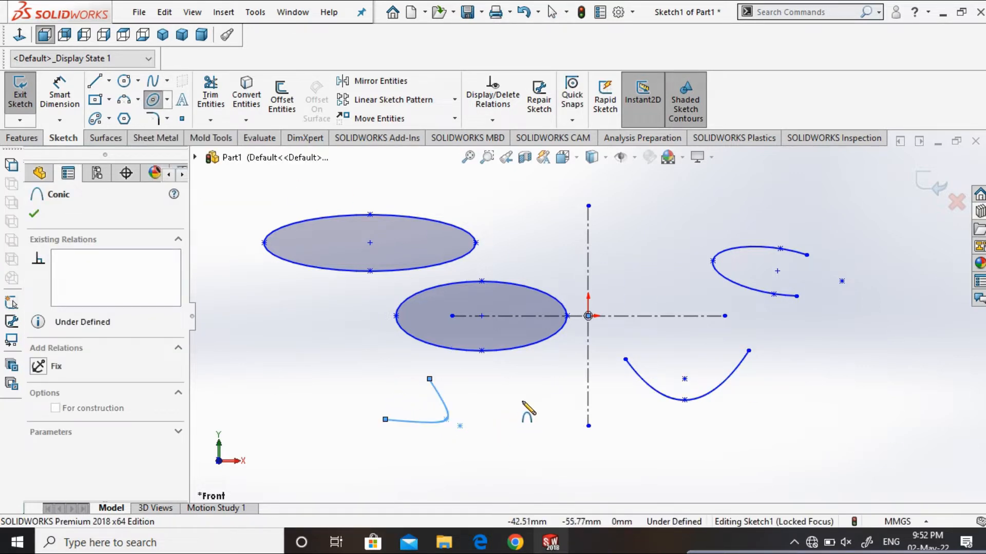
{"action": "left_click", "coordinate": [511, 418]}
{"action": "left_click", "coordinate": [542, 372]}
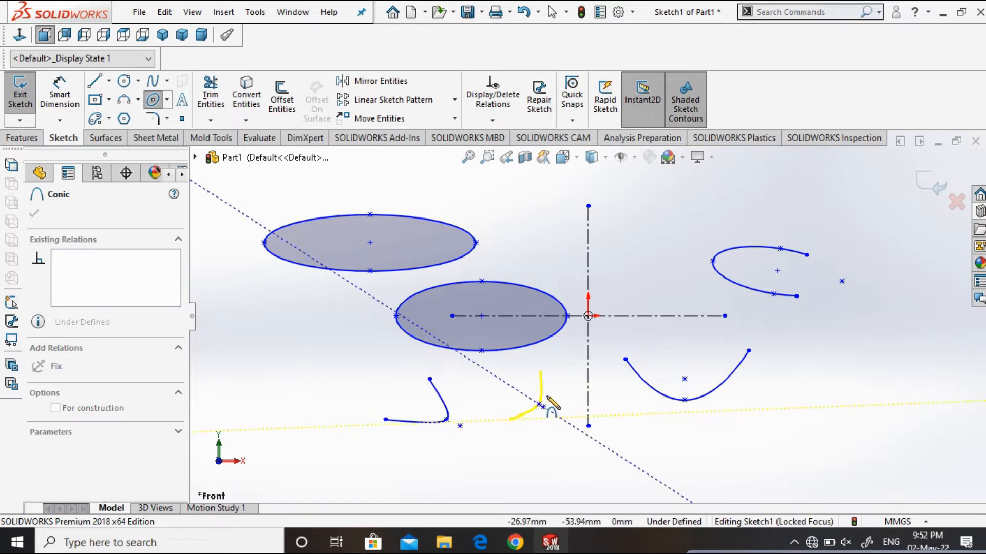
{"action": "left_click", "coordinate": [572, 418]}
{"action": "key", "text": "Escape"}
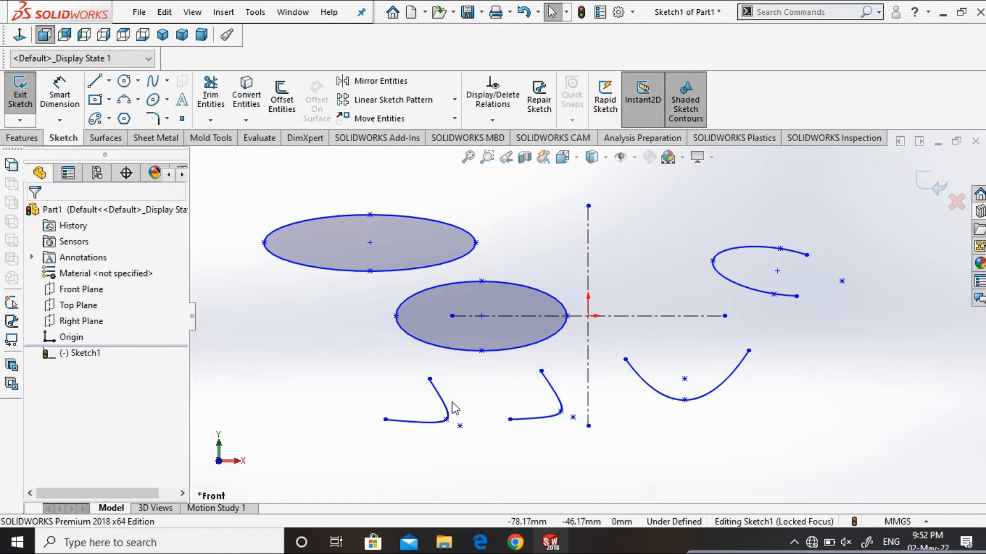
{"action": "left_click", "coordinate": [137, 99]}
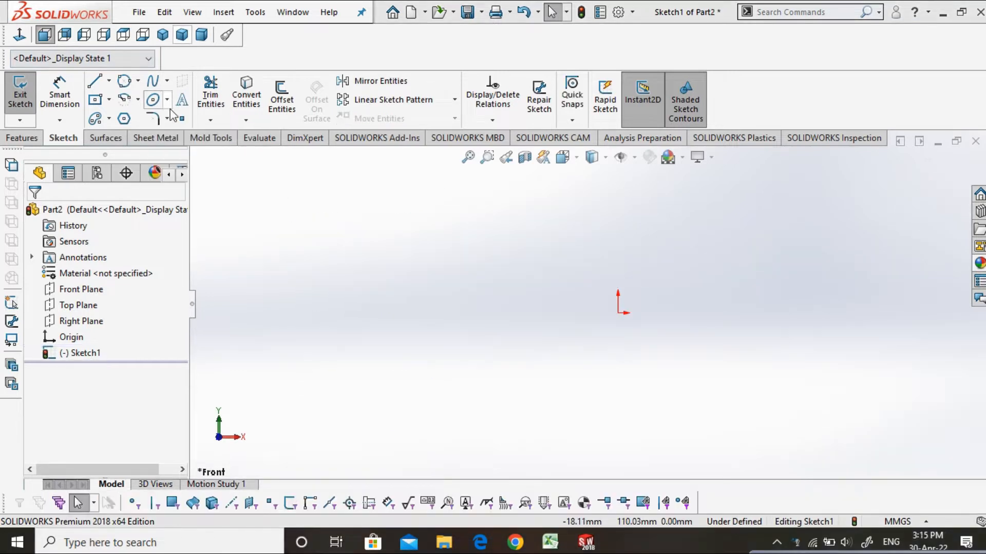
{"action": "left_click", "coordinate": [168, 120]}
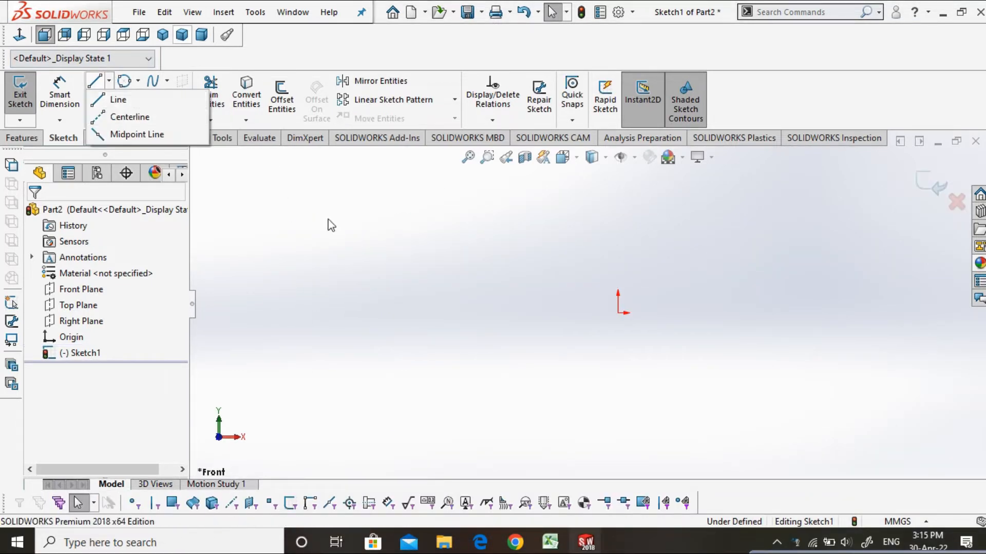
Draw a wide center rectangle to the left of the origin in the Part2 sketch.
{"action": "mouse_move", "coordinate": [108, 99]}
{"action": "left_click", "coordinate": [136, 134]}
{"action": "left_click", "coordinate": [382, 307]}
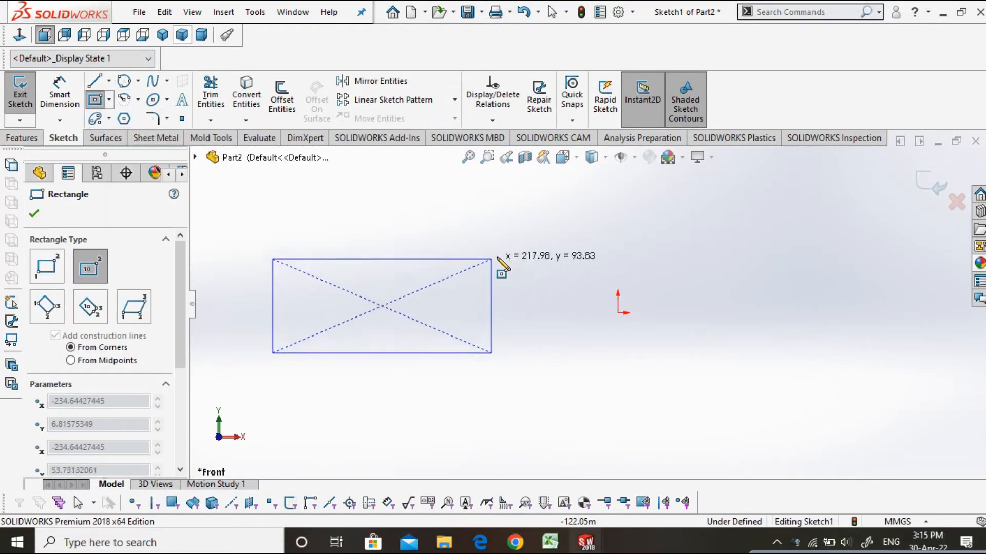
{"action": "left_click", "coordinate": [499, 243]}
Round all four corners of the rectangle with 10 mm sketch fillets, keeping constrained corners.
{"action": "left_click", "coordinate": [168, 120]}
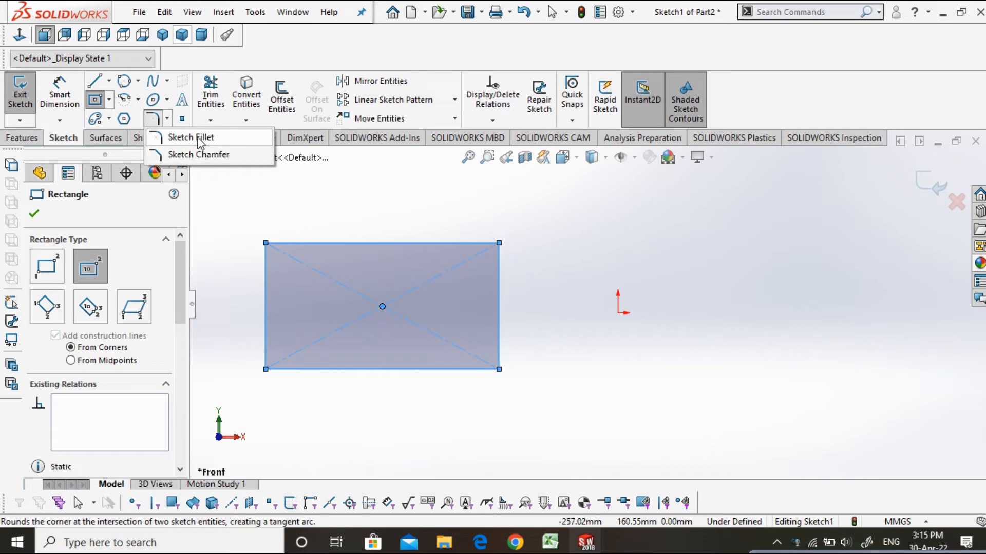
{"action": "left_click", "coordinate": [198, 137]}
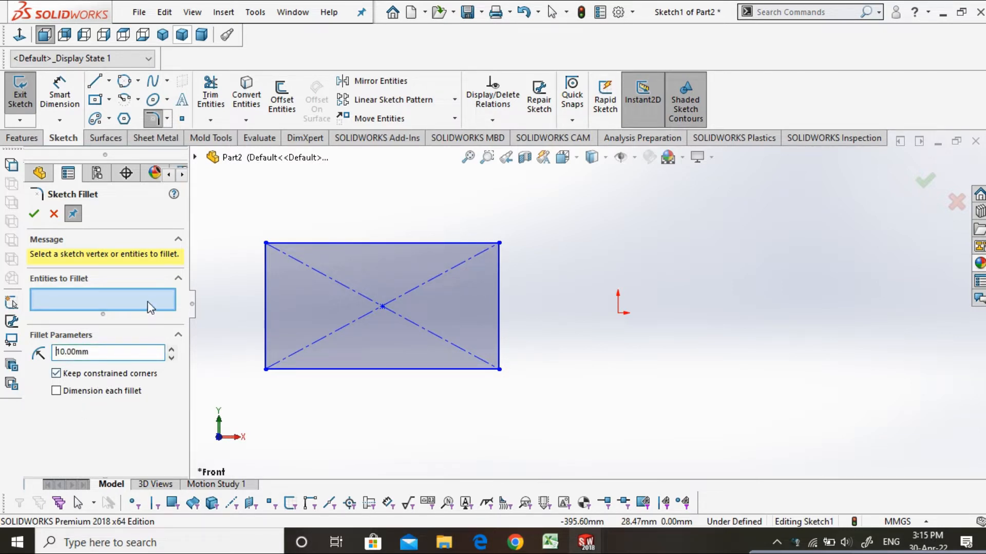
{"action": "left_click", "coordinate": [268, 244]}
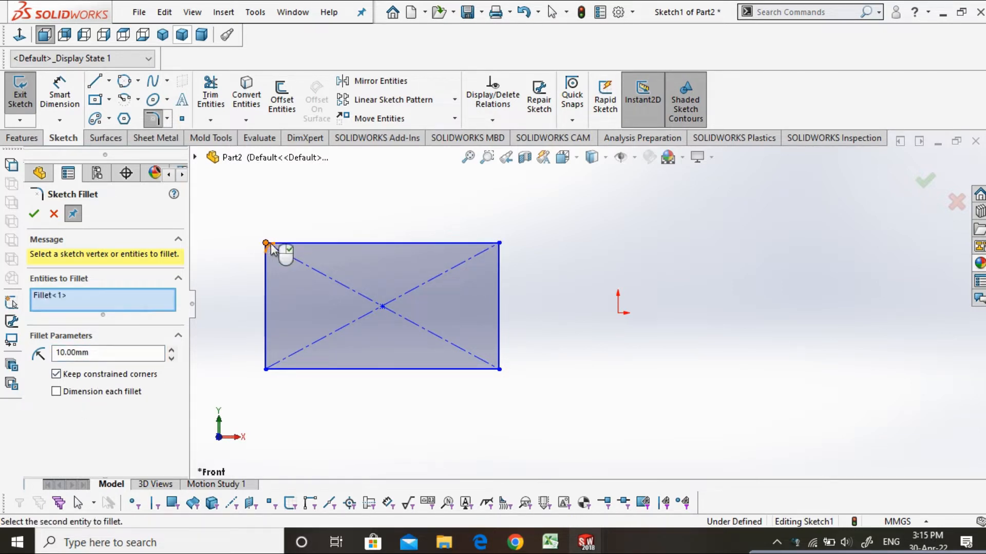
{"action": "left_click", "coordinate": [499, 243]}
{"action": "left_click", "coordinate": [499, 368]}
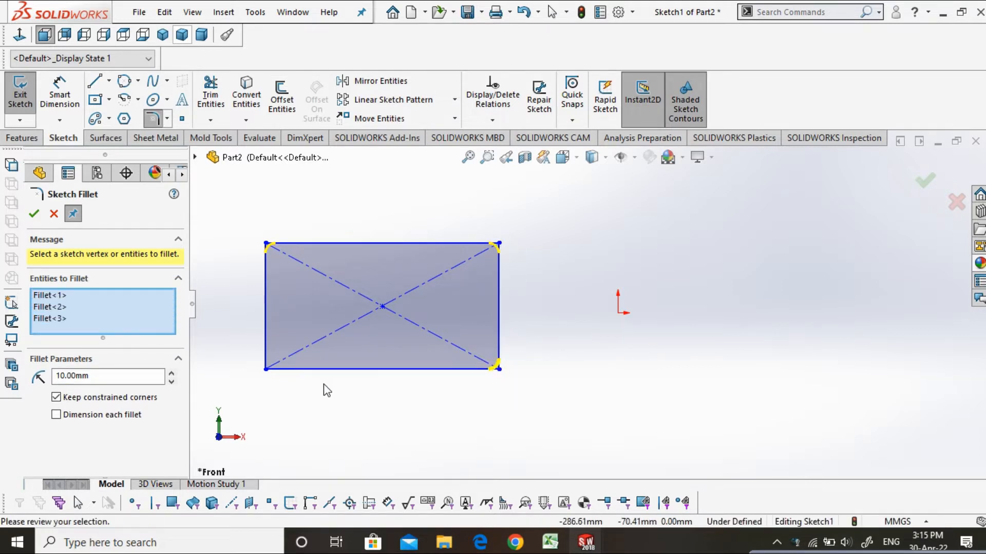
{"action": "left_click", "coordinate": [266, 368]}
{"action": "key", "text": "Return"}
{"action": "scroll", "coordinate": [500, 238], "scroll_direction": "down", "scroll_amount": 5}
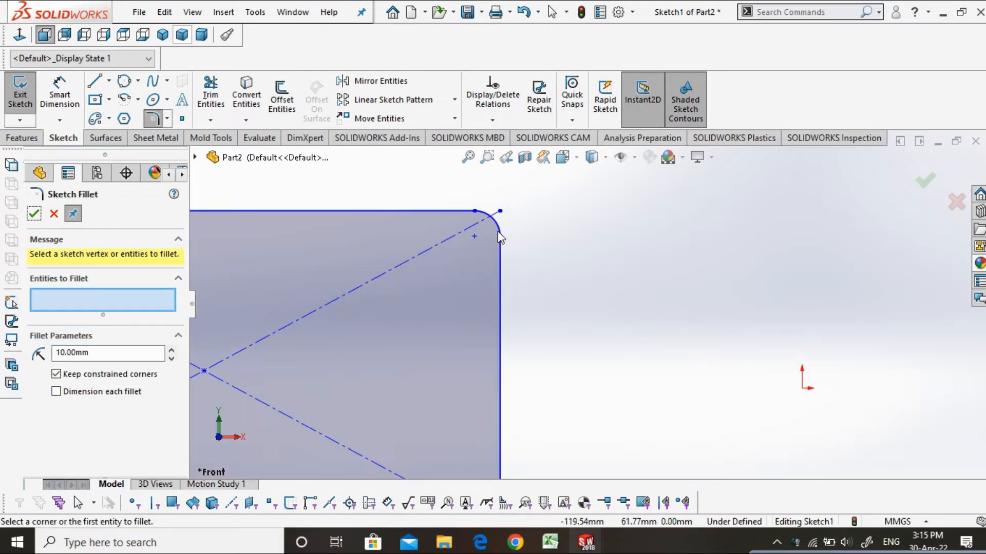
{"action": "scroll", "coordinate": [500, 237], "scroll_direction": "up", "scroll_amount": 6}
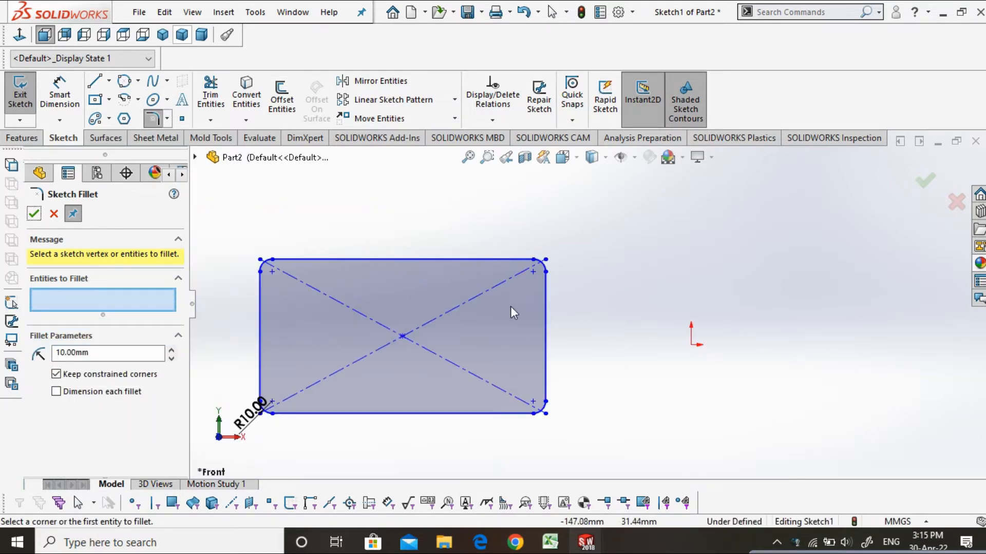
{"action": "left_click", "coordinate": [33, 215]}
Draw a nearly square center rectangle centred on the origin, right of the filleted rectangle.
{"action": "left_click", "coordinate": [96, 100]}
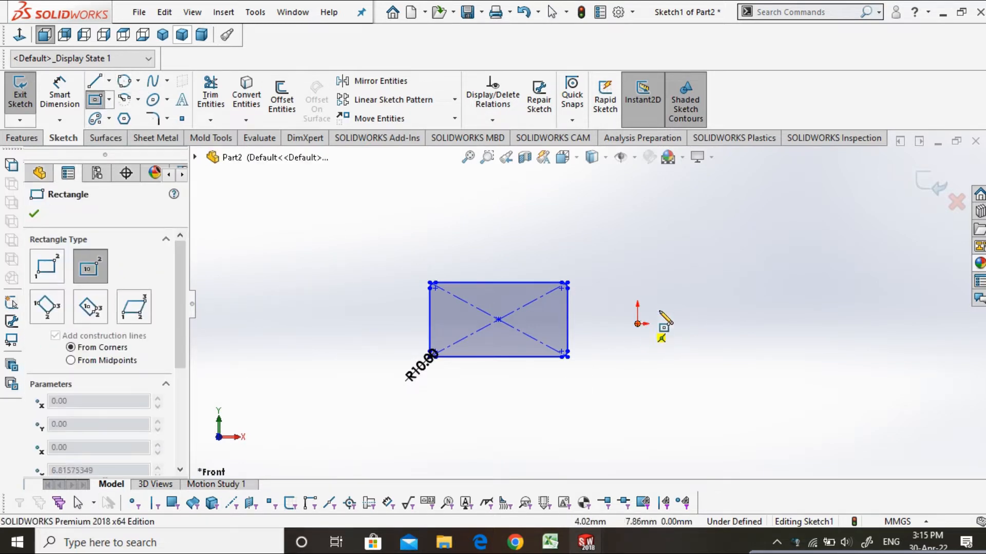
{"action": "left_click", "coordinate": [637, 323]}
{"action": "left_click", "coordinate": [675, 289]}
{"action": "scroll", "coordinate": [688, 315], "scroll_direction": "down", "scroll_amount": 3}
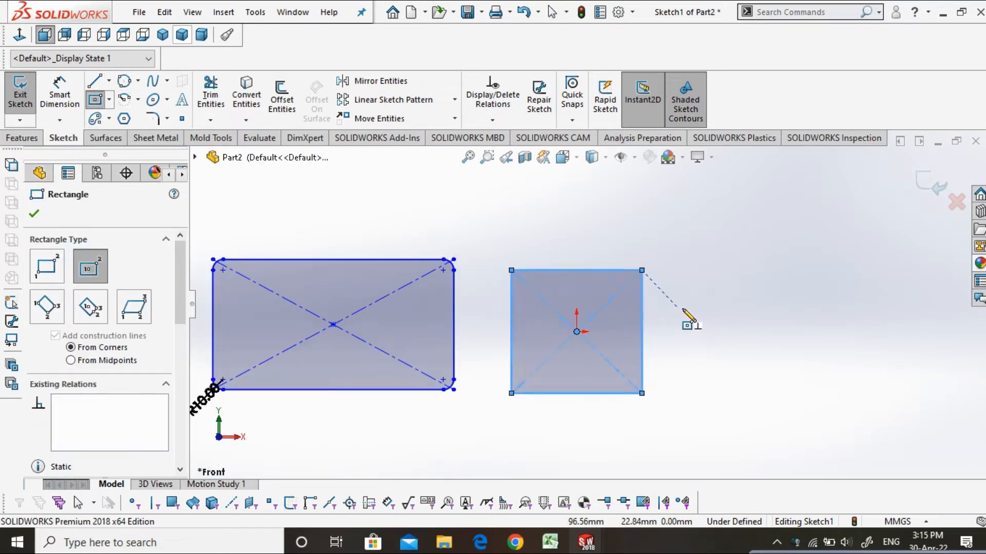
Chamfer the square's upper-right corner with an angle-distance sketch chamfer of 5 mm at 45 degrees.
{"action": "key", "text": "Escape"}
{"action": "left_click", "coordinate": [169, 121]}
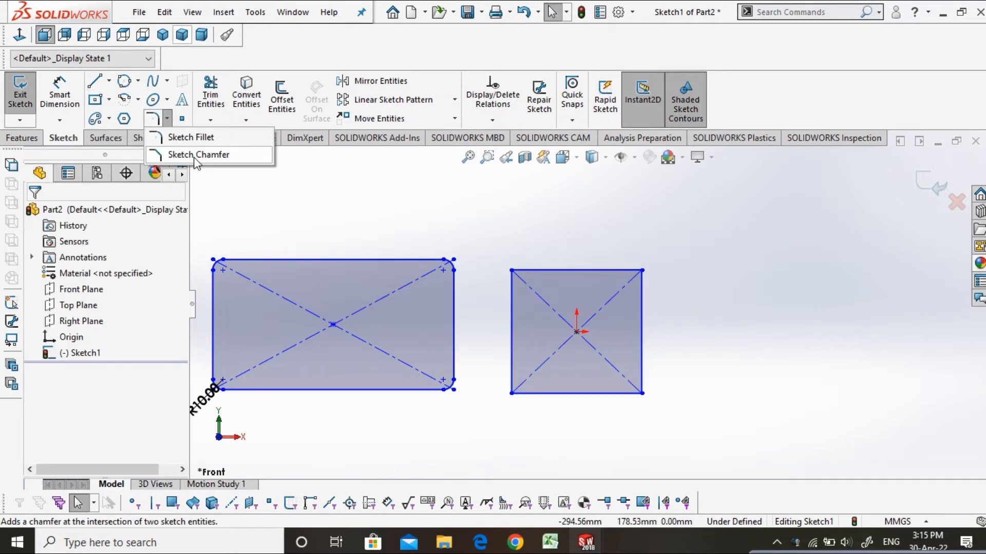
{"action": "left_click", "coordinate": [195, 152]}
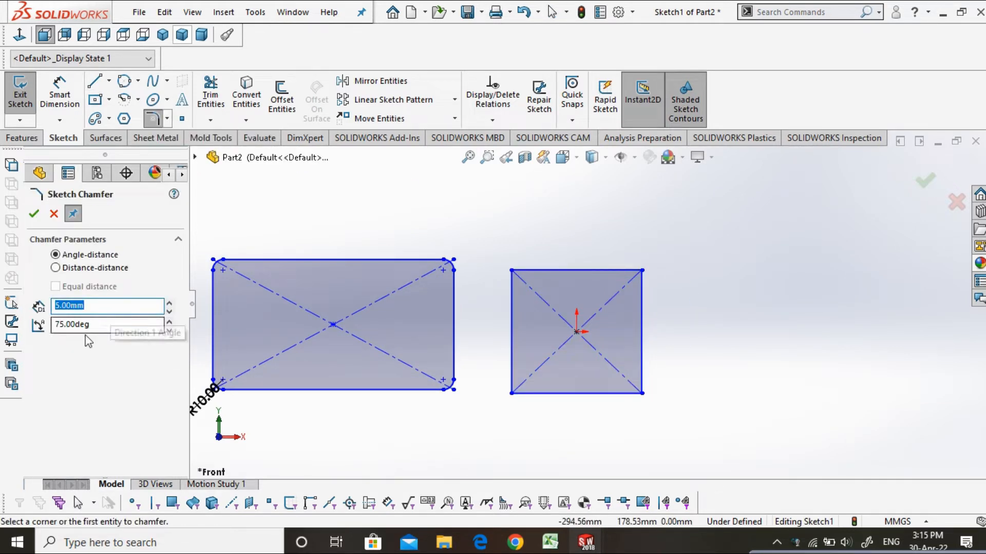
{"action": "left_click", "coordinate": [104, 325]}
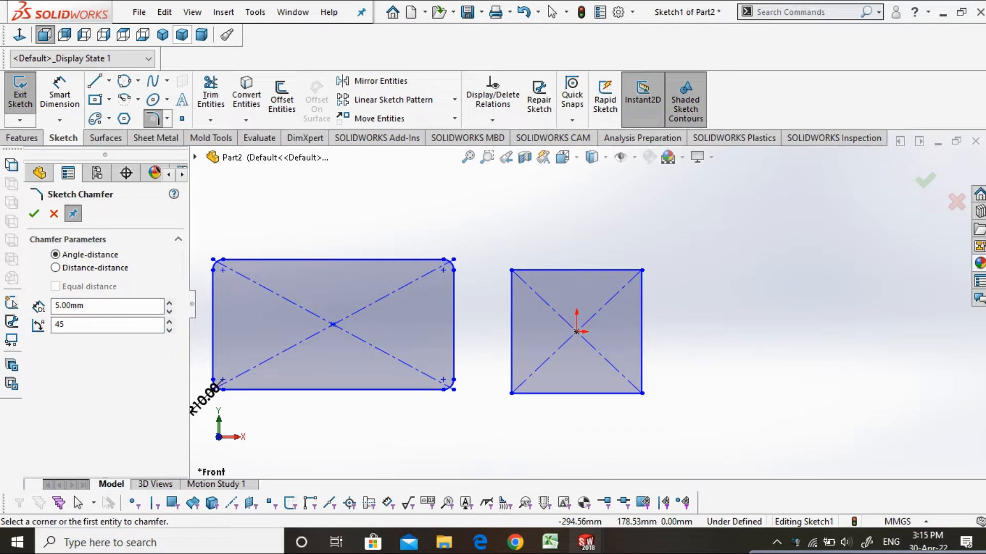
{"action": "left_click", "coordinate": [642, 272]}
{"action": "scroll", "coordinate": [616, 279], "scroll_direction": "down", "scroll_amount": 5}
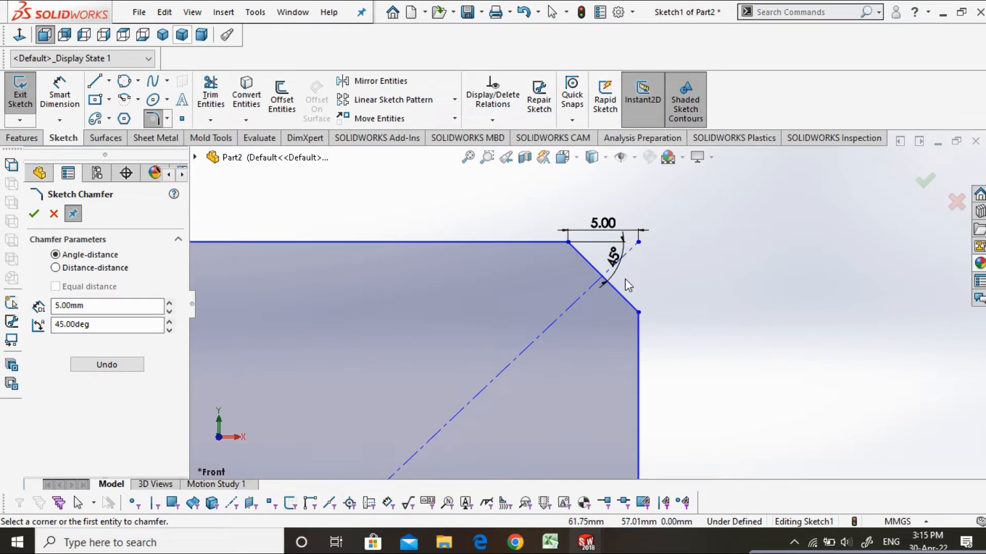
Chamfer the square's lower-right corner at a 5 mm distance and a 75 degree angle.
{"action": "scroll", "coordinate": [624, 355], "scroll_direction": "up", "scroll_amount": 8}
{"action": "scroll", "coordinate": [564, 411], "scroll_direction": "down", "scroll_amount": 2}
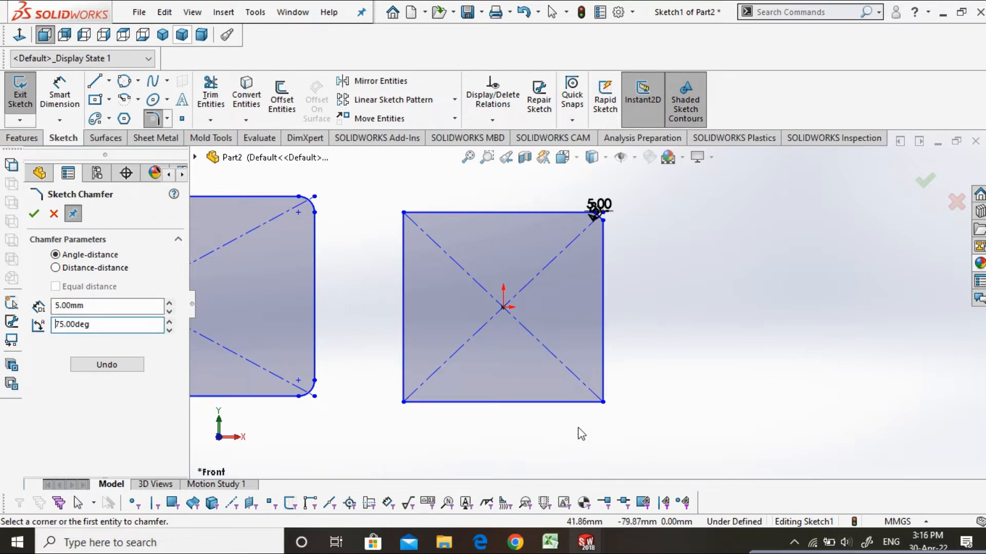
{"action": "left_click", "coordinate": [603, 402]}
{"action": "scroll", "coordinate": [606, 405], "scroll_direction": "down", "scroll_amount": 4}
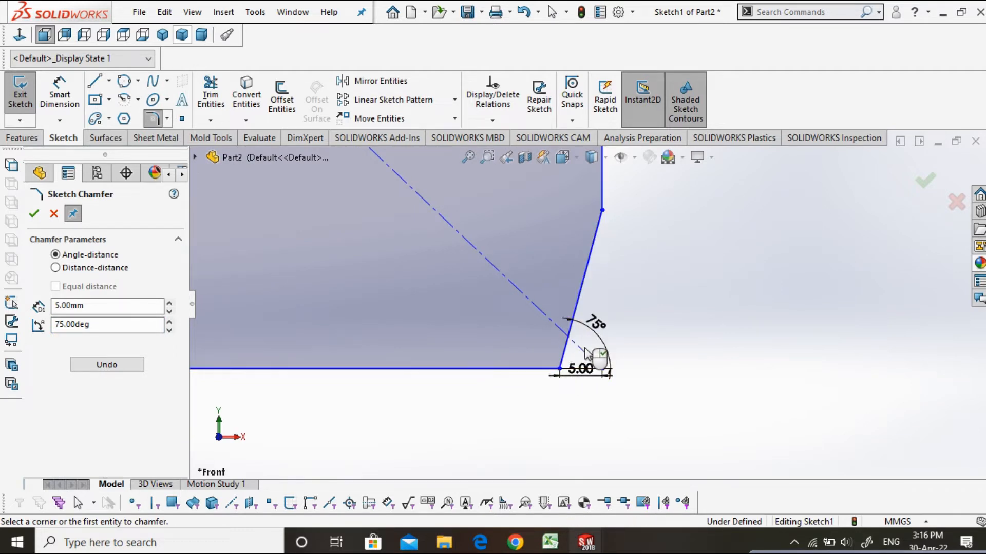
Chamfer the square's upper-left corner using distance-distance with both distances set to 10 mm.
{"action": "scroll", "coordinate": [594, 395], "scroll_direction": "up", "scroll_amount": 2}
{"action": "scroll", "coordinate": [593, 394], "scroll_direction": "up", "scroll_amount": 3}
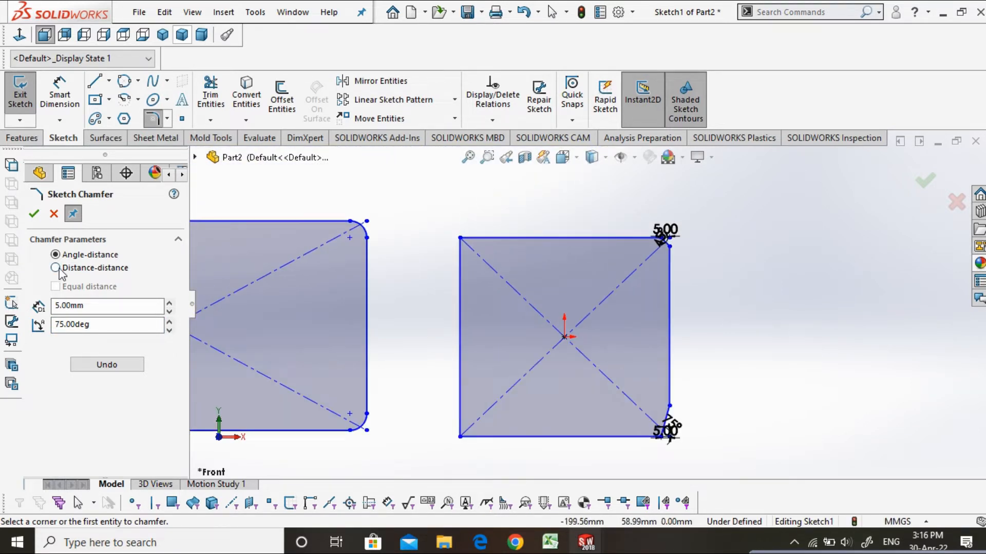
{"action": "double_click", "coordinate": [118, 326]}
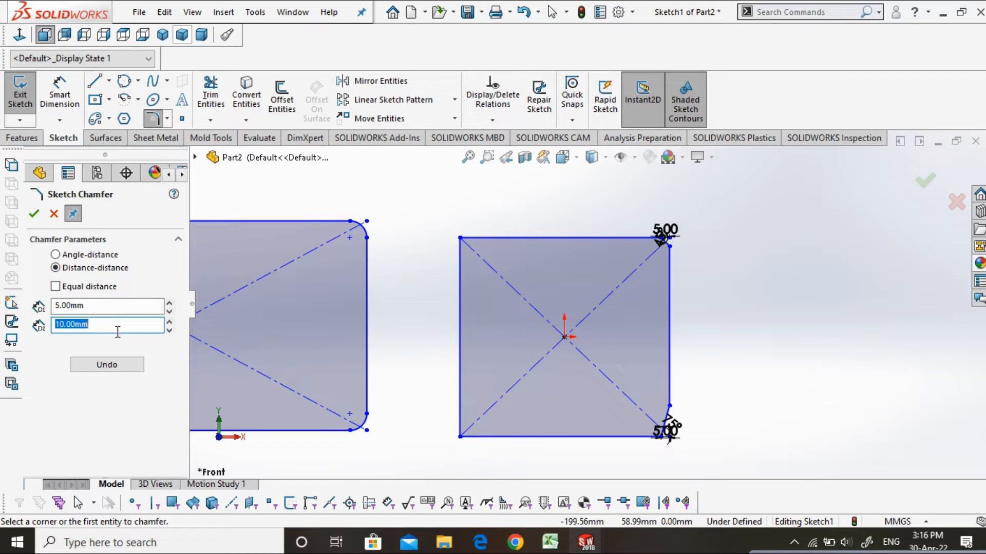
{"action": "double_click", "coordinate": [134, 307]}
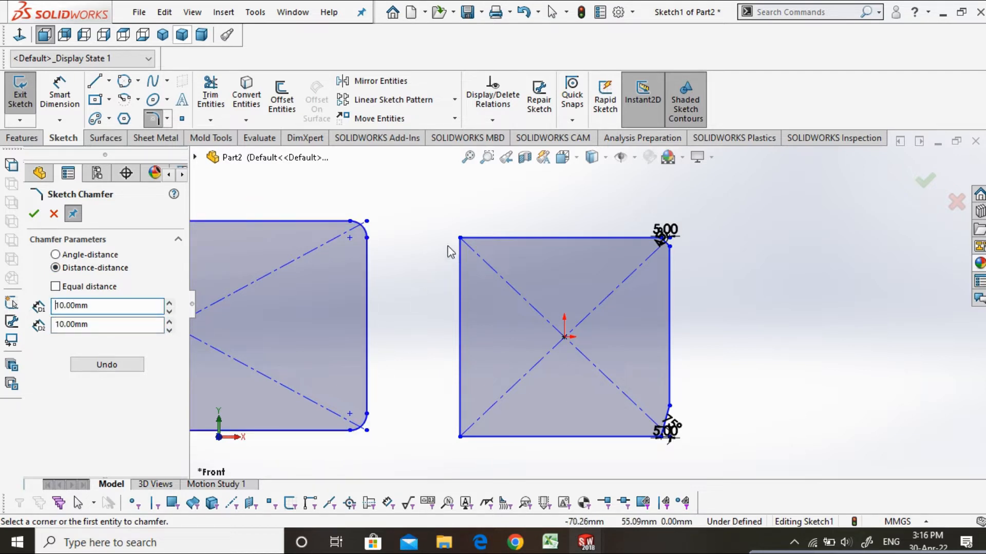
{"action": "scroll", "coordinate": [450, 251], "scroll_direction": "down", "scroll_amount": 3}
{"action": "left_click", "coordinate": [511, 247]}
{"action": "scroll", "coordinate": [534, 282], "scroll_direction": "up", "scroll_amount": 2}
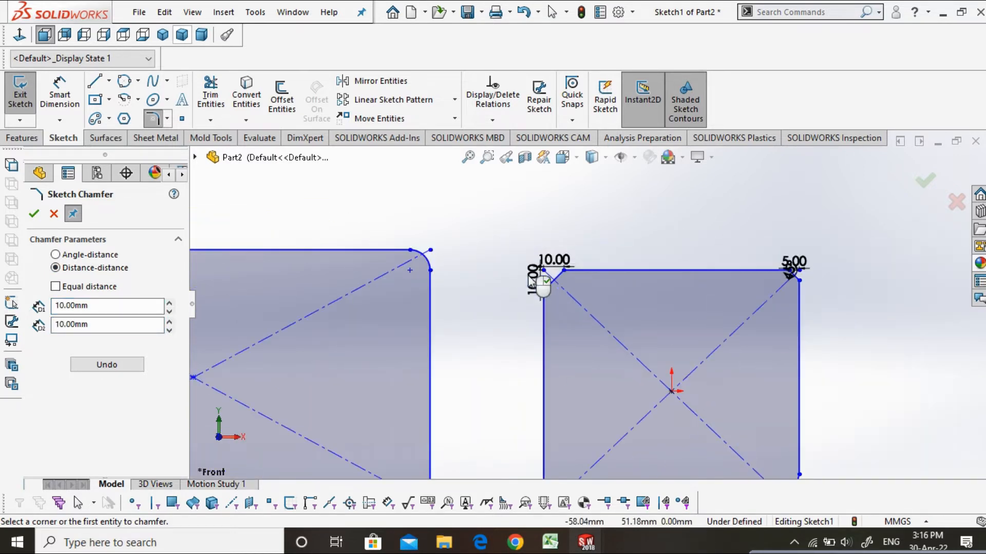
Chamfer the square's lower-left corner with distances of 5 mm and 10 mm, and finish the chamfer command.
{"action": "scroll", "coordinate": [557, 341], "scroll_direction": "up", "scroll_amount": 3}
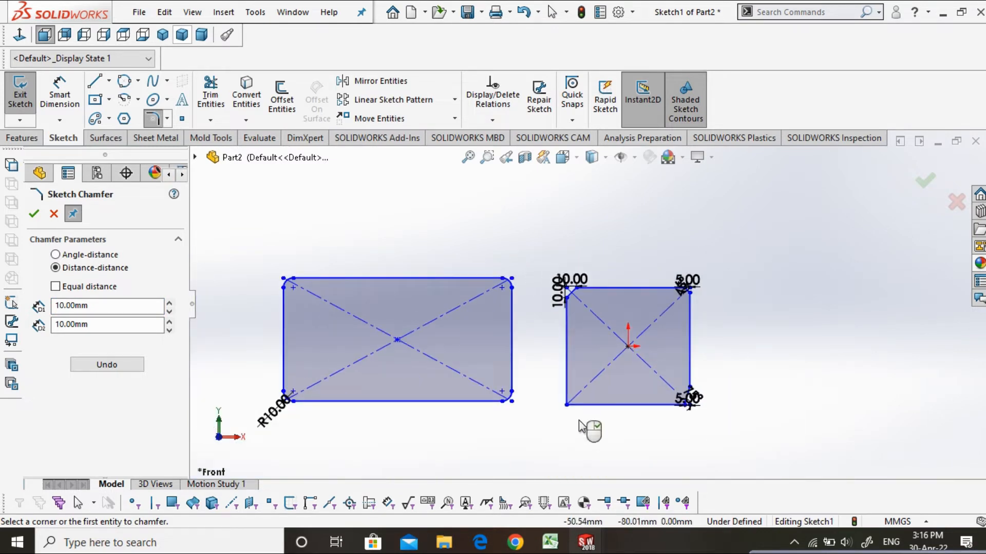
{"action": "scroll", "coordinate": [590, 429], "scroll_direction": "down", "scroll_amount": 3}
{"action": "left_click", "coordinate": [113, 311]}
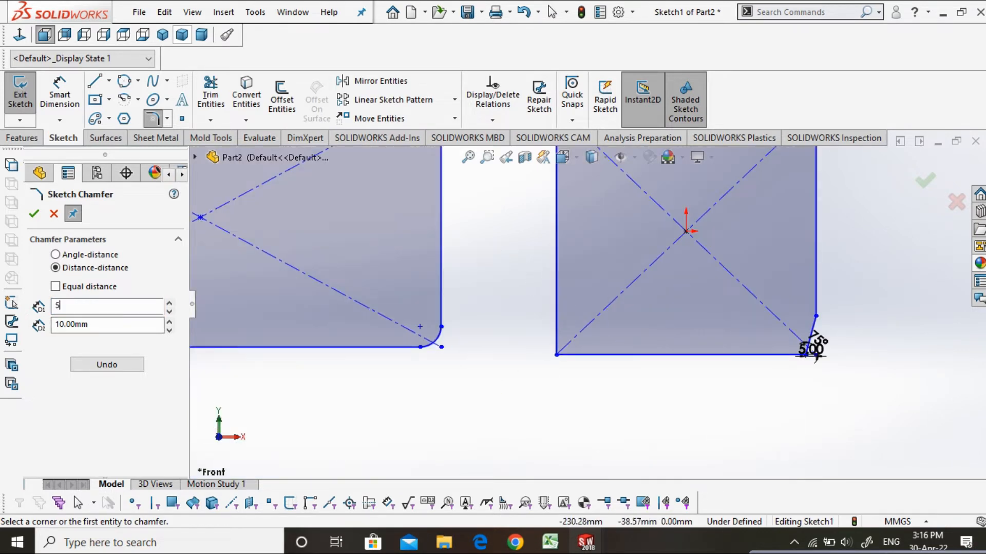
{"action": "left_click", "coordinate": [558, 355]}
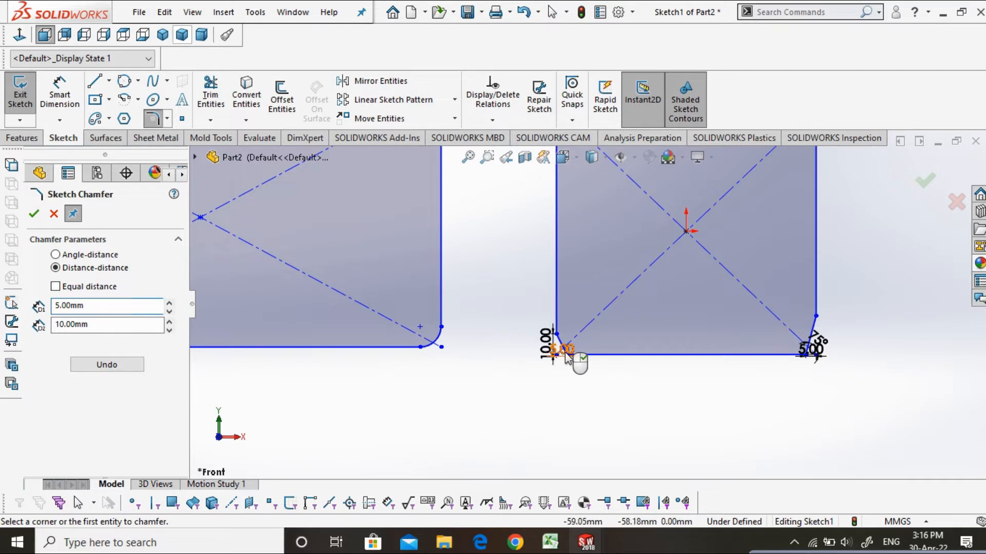
{"action": "scroll", "coordinate": [576, 359], "scroll_direction": "down", "scroll_amount": 3}
{"action": "scroll", "coordinate": [576, 359], "scroll_direction": "down", "scroll_amount": 3}
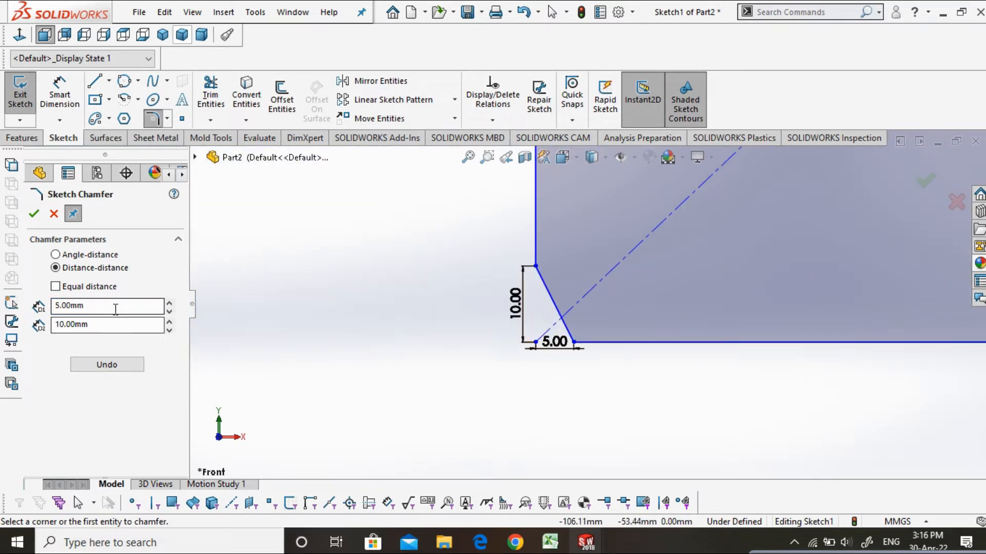
{"action": "left_click", "coordinate": [34, 214]}
{"action": "scroll", "coordinate": [513, 418], "scroll_direction": "up", "scroll_amount": 5}
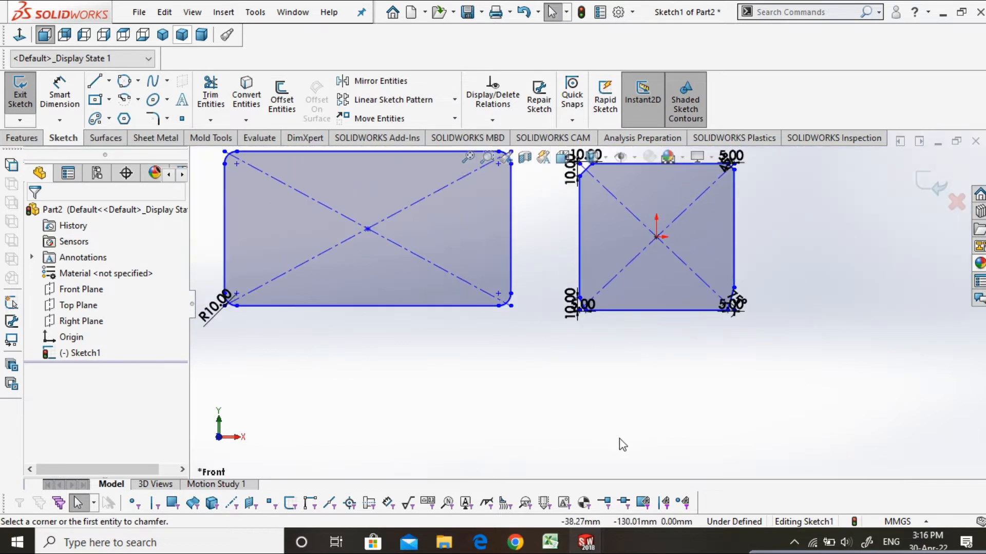
{"action": "scroll", "coordinate": [627, 254], "scroll_direction": "down", "scroll_amount": 2}
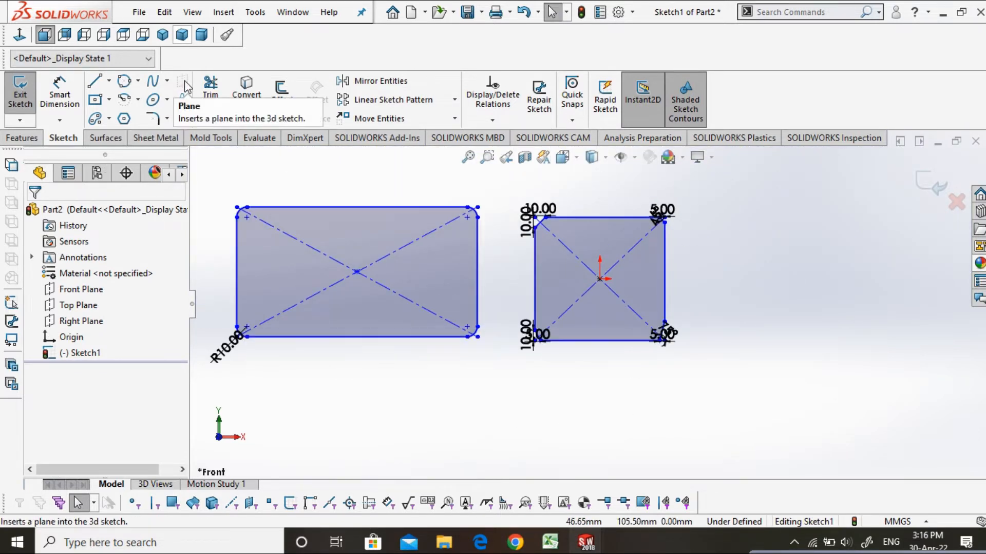
{"action": "left_click", "coordinate": [181, 102]}
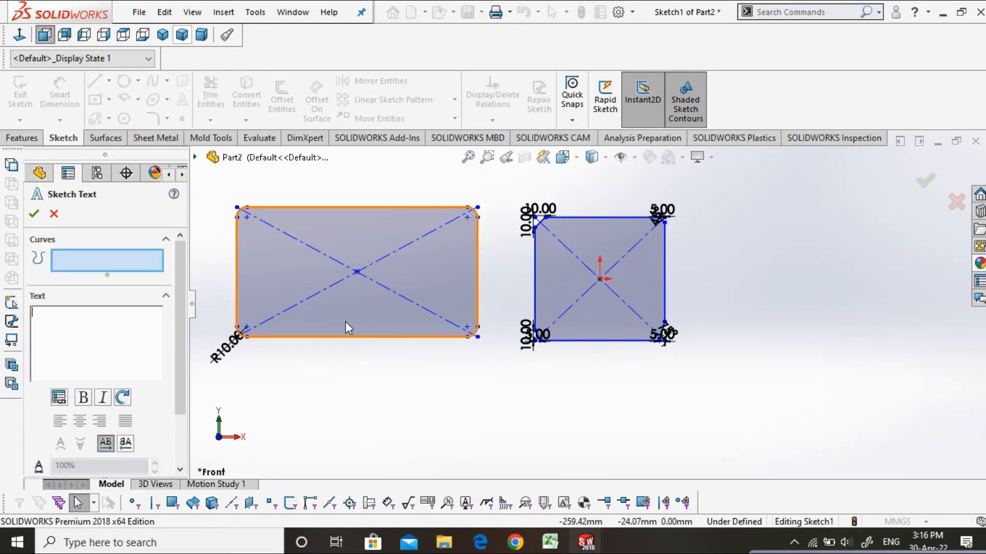
{"action": "left_click", "coordinate": [338, 311]}
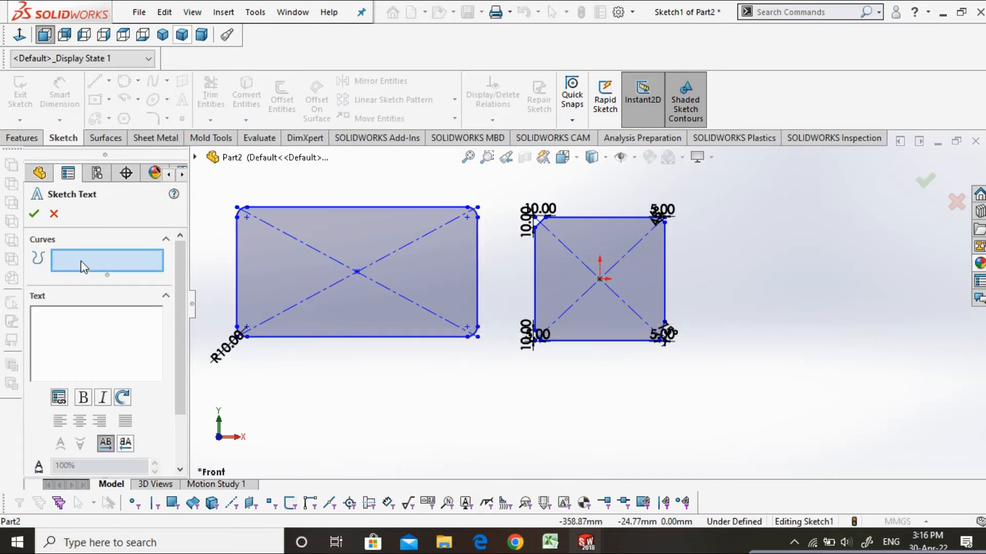
{"action": "left_click", "coordinate": [54, 214]}
Draw a horizontal centerline about 222 mm long across the filleted rectangle, starting on its left edge.
{"action": "left_click", "coordinate": [109, 81]}
{"action": "left_click", "coordinate": [134, 118]}
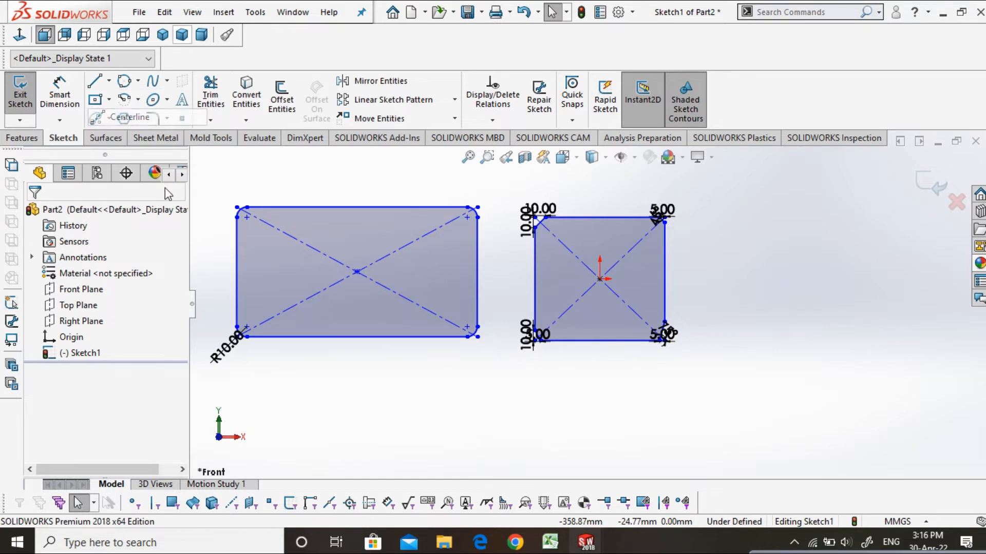
{"action": "left_click", "coordinate": [237, 279]}
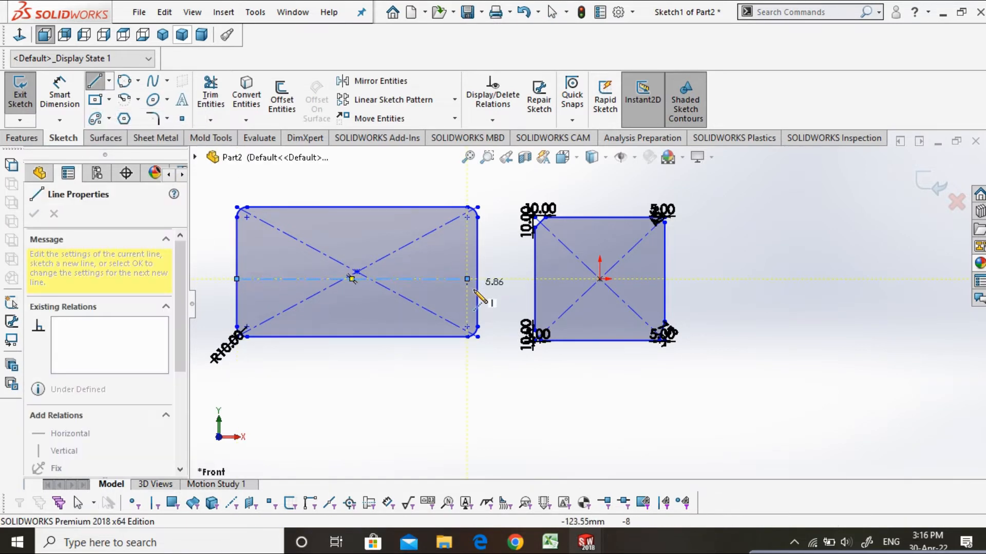
{"action": "left_click", "coordinate": [467, 278]}
{"action": "key", "text": "Escape"}
Add the sketch text "Tutorial" along the horizontal centerline with centred alignment.
{"action": "left_click", "coordinate": [182, 99]}
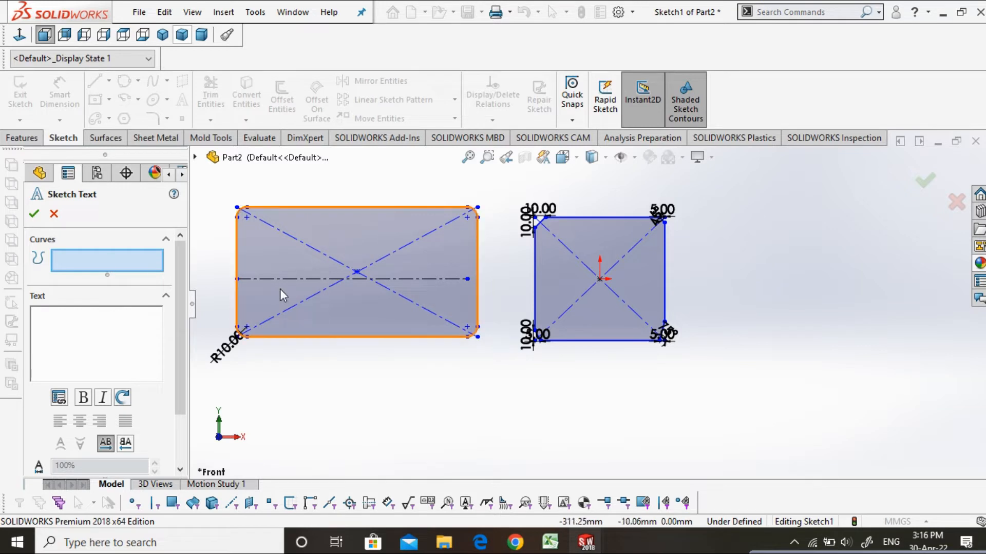
{"action": "left_click", "coordinate": [254, 278]}
{"action": "left_click", "coordinate": [95, 358]}
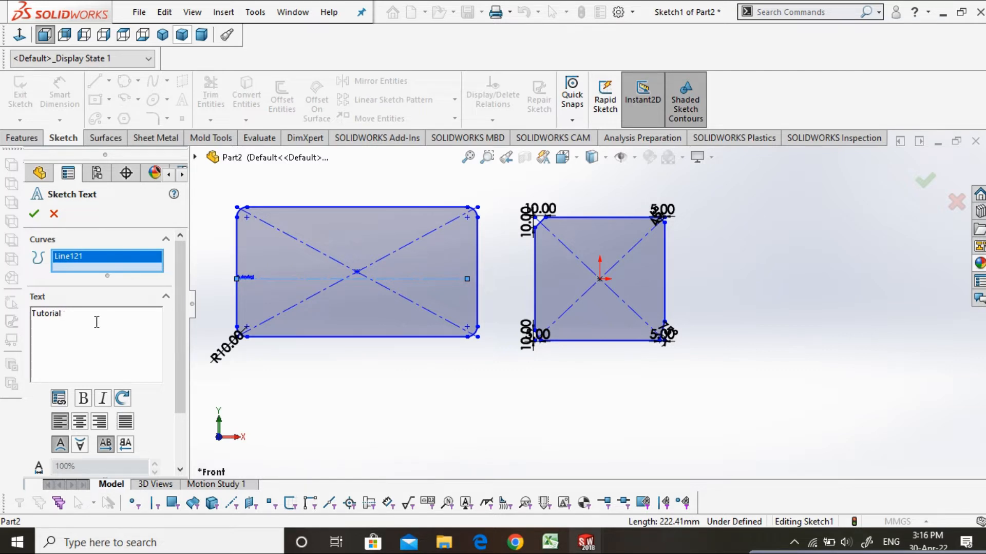
{"action": "scroll", "coordinate": [87, 370], "scroll_direction": "down", "scroll_amount": 3}
{"action": "left_click", "coordinate": [80, 367]}
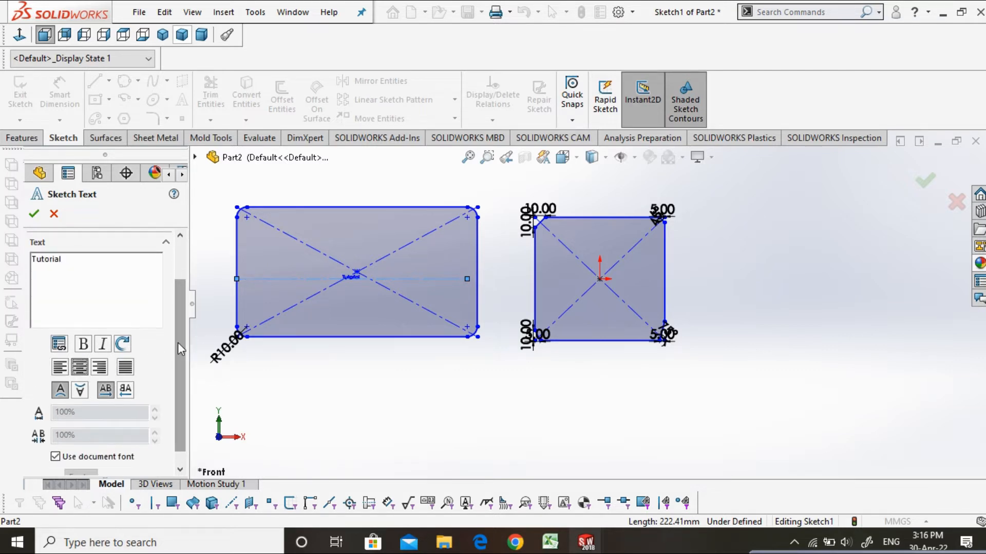
Turn off the document font for the sketch text and enlarge it by specifying the font height in points.
{"action": "scroll", "coordinate": [157, 399], "scroll_direction": "down", "scroll_amount": 1}
{"action": "left_click", "coordinate": [57, 440]}
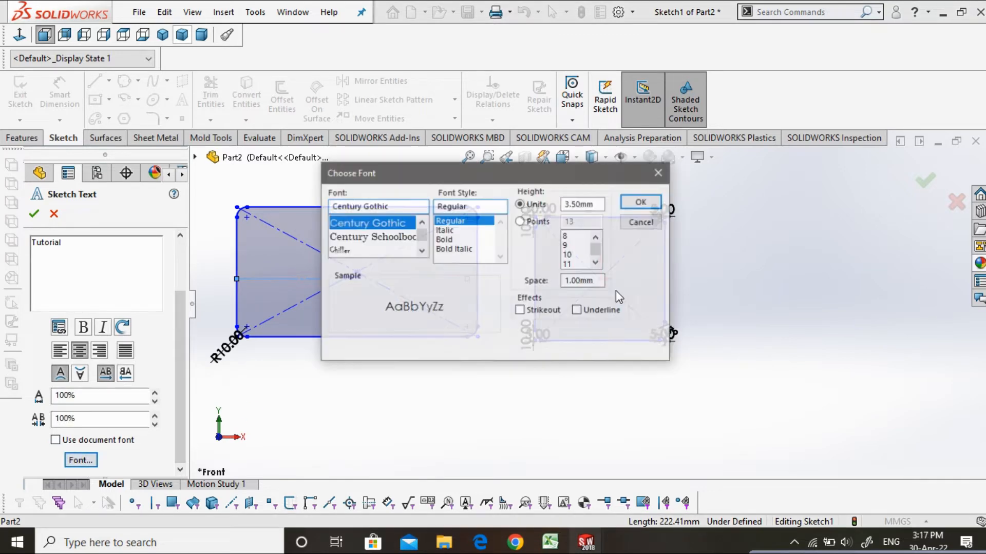
{"action": "left_click", "coordinate": [530, 224]}
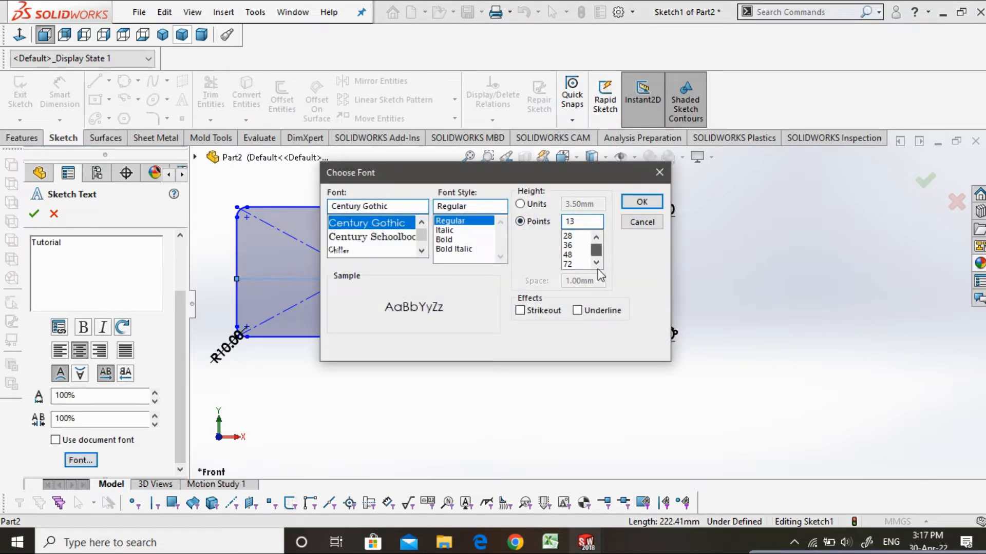
{"action": "left_click", "coordinate": [642, 202]}
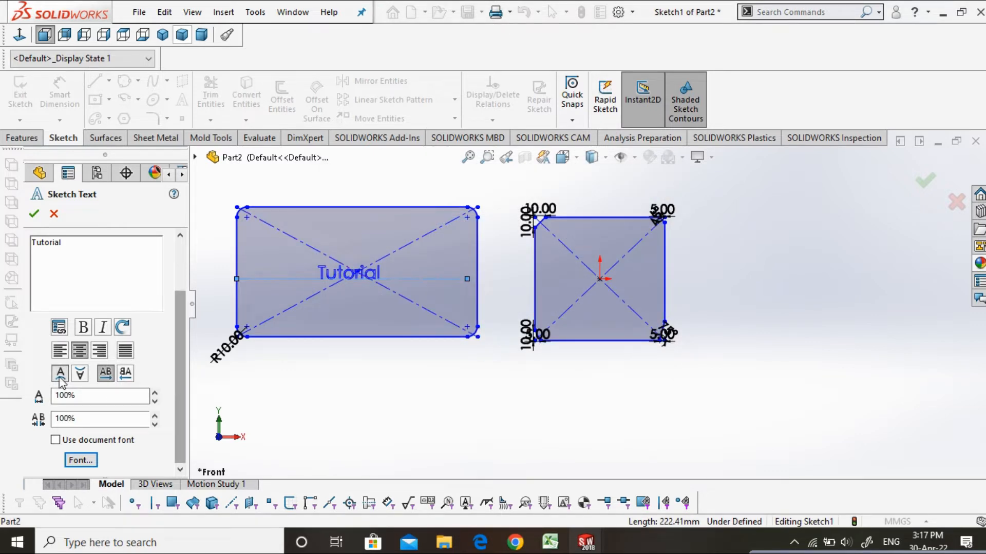
Try flipping the sketch text vertically and mirroring it horizontally about the centerline.
{"action": "left_click", "coordinate": [80, 373]}
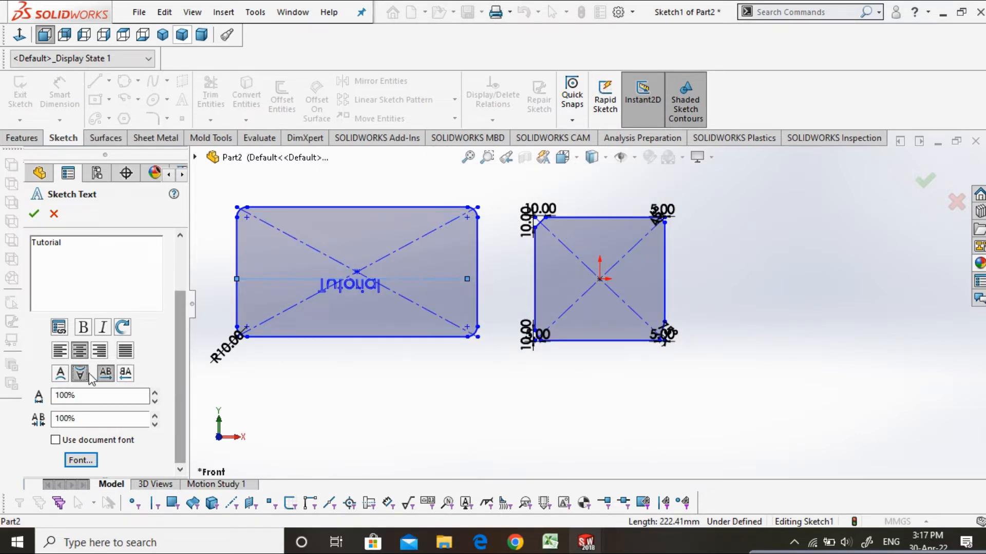
{"action": "left_click", "coordinate": [126, 373]}
{"action": "left_click", "coordinate": [80, 373]}
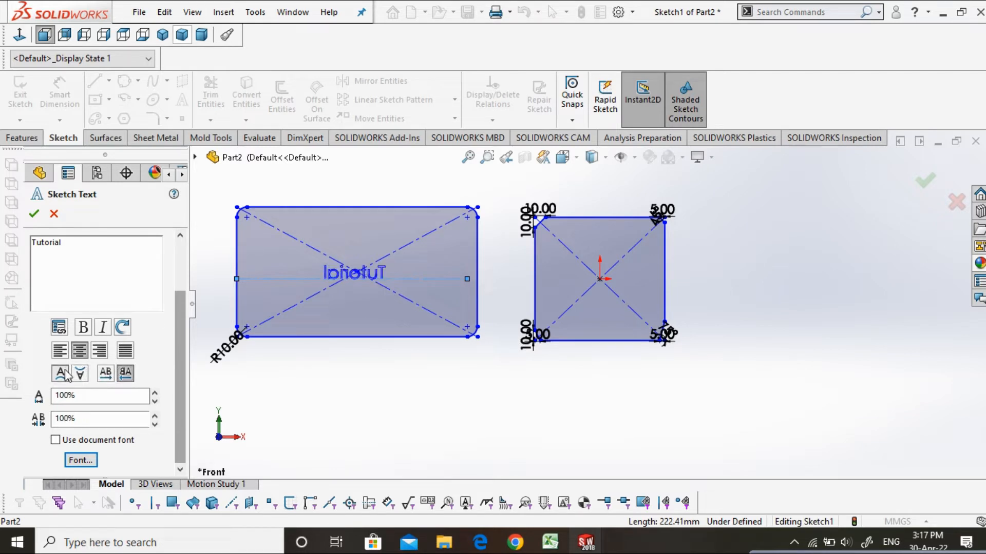
Use the unflipped orientation for the text with a 140% width factor and 120% spacing, and accept it.
{"action": "left_click", "coordinate": [126, 375]}
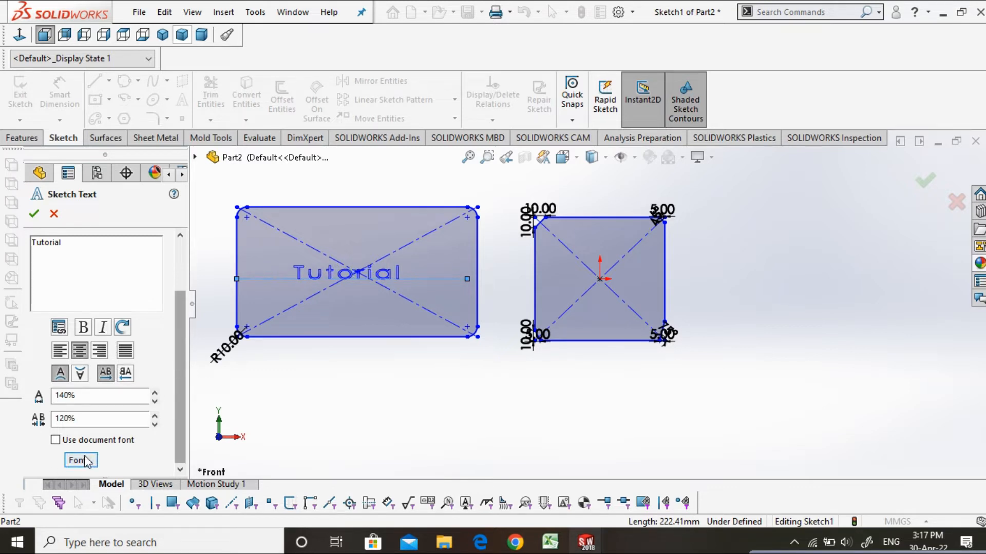
{"action": "left_click", "coordinate": [35, 215]}
{"action": "scroll", "coordinate": [359, 288], "scroll_direction": "down", "scroll_amount": 2}
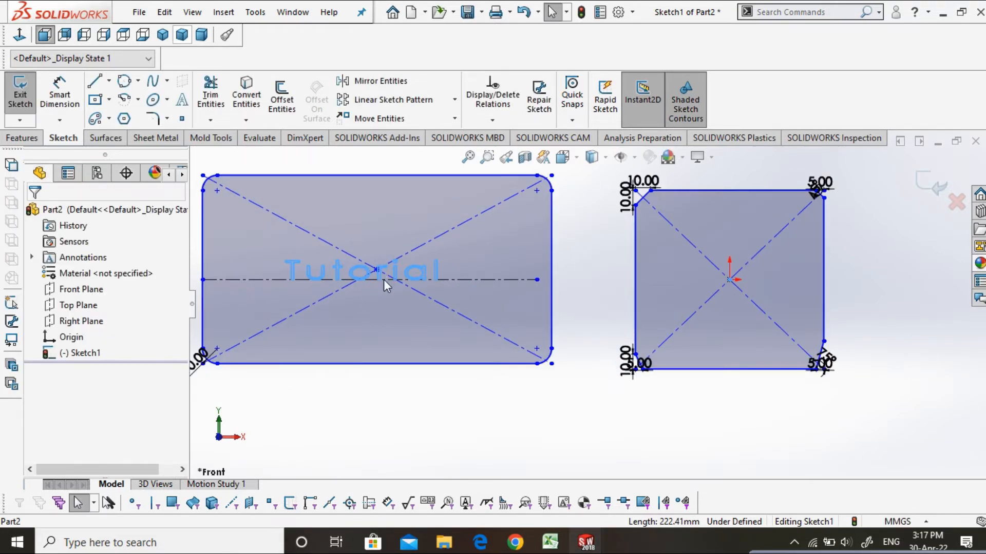
Draw a small center rectangle about 111 by 36 mm to the left of the filleted rectangle.
{"action": "mouse_move", "coordinate": [436, 308]}
{"action": "middle_mouse_down"}
{"action": "mouse_move", "coordinate": [407, 320]}
{"action": "mouse_move", "coordinate": [429, 316]}
{"action": "middle_mouse_up"}
{"action": "scroll", "coordinate": [429, 315], "scroll_direction": "up", "scroll_amount": 2}
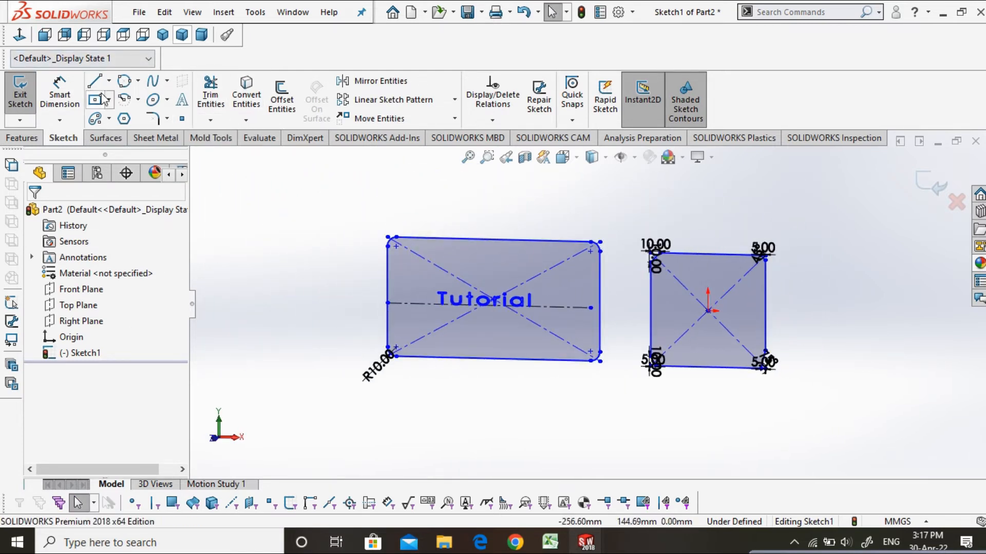
{"action": "left_click", "coordinate": [278, 314]}
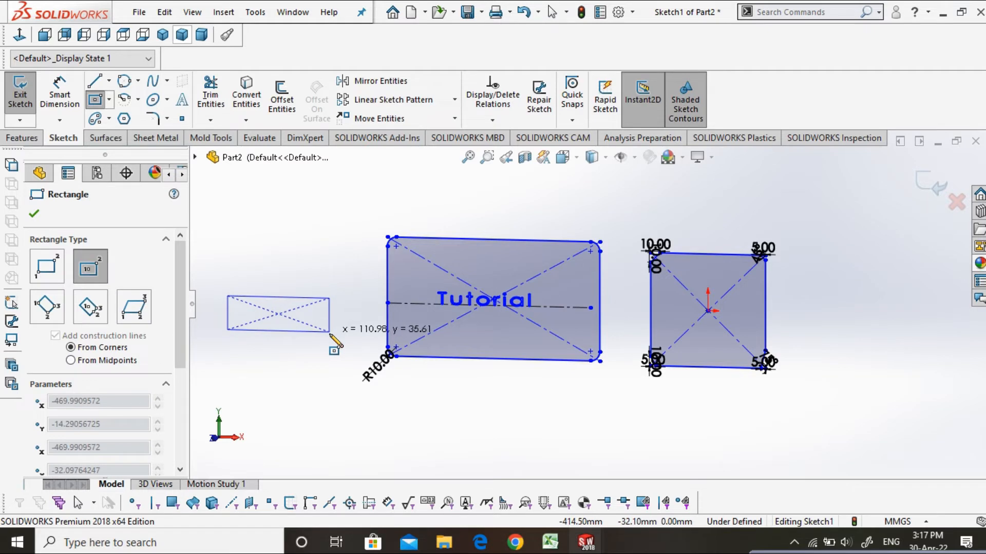
{"action": "left_click", "coordinate": [329, 333]}
Place a sketch point centred above the small rectangle and join it with lines to the rectangle's two upper corners.
{"action": "left_click", "coordinate": [181, 119]}
{"action": "left_click", "coordinate": [278, 235]}
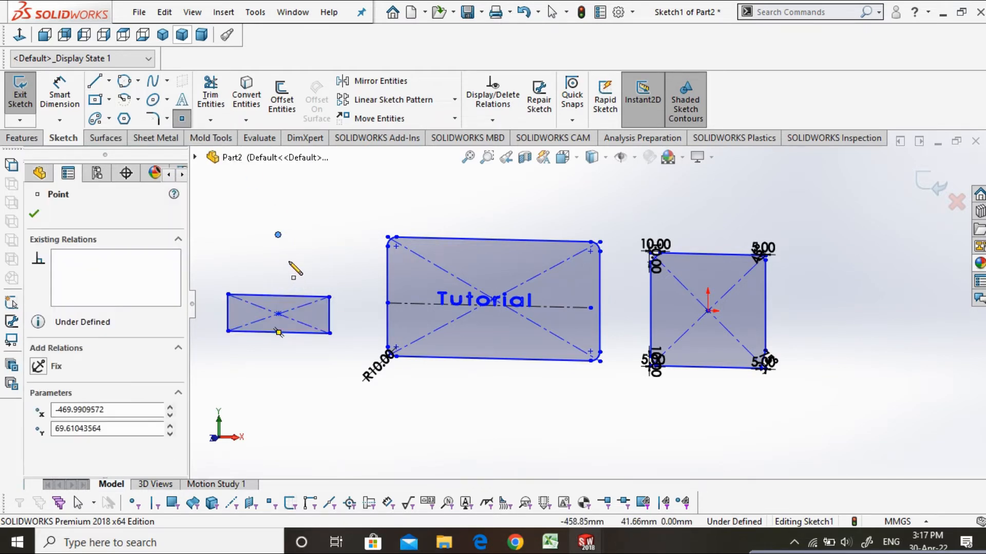
{"action": "left_click", "coordinate": [95, 81]}
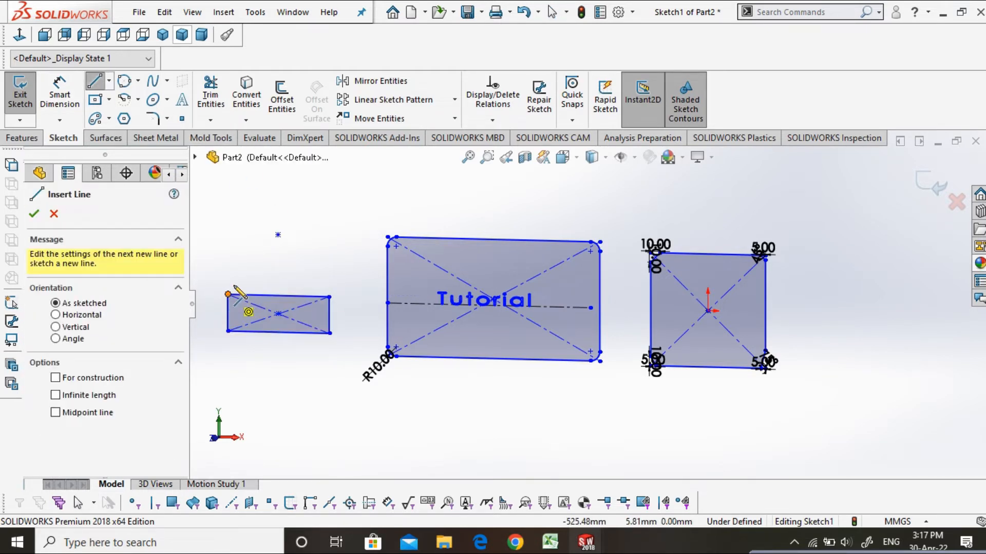
{"action": "left_click", "coordinate": [228, 294]}
{"action": "left_click", "coordinate": [278, 234]}
{"action": "left_click", "coordinate": [329, 297]}
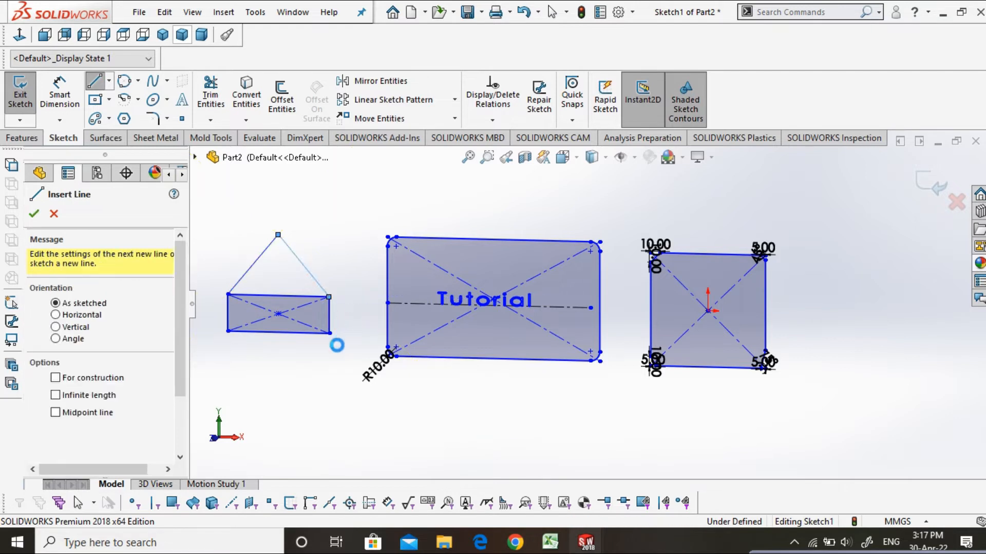
Join the point above the small rectangle with lines to the rectangle's two lower corners.
{"action": "key", "text": "Escape"}
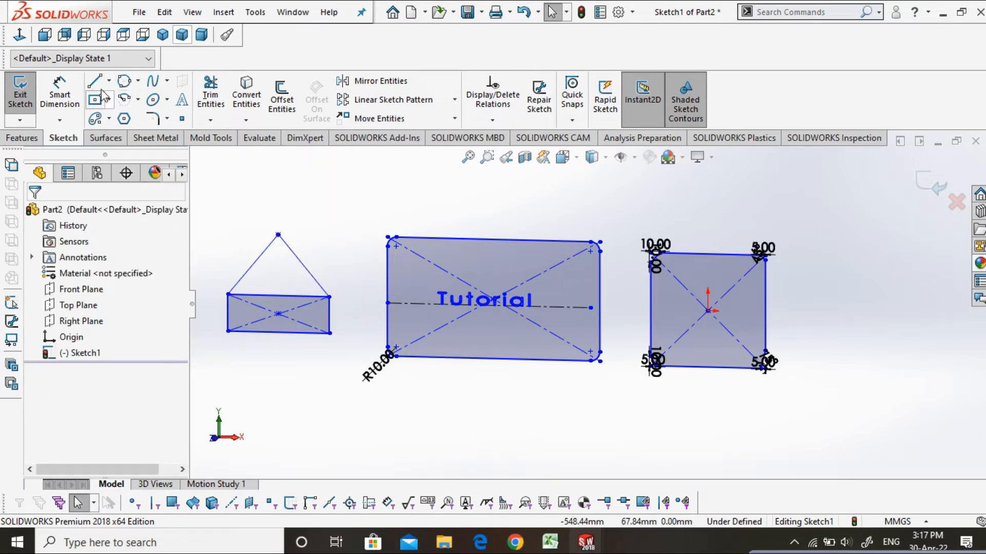
{"action": "key", "text": "Return"}
{"action": "left_click", "coordinate": [277, 235]}
{"action": "left_click", "coordinate": [228, 331]}
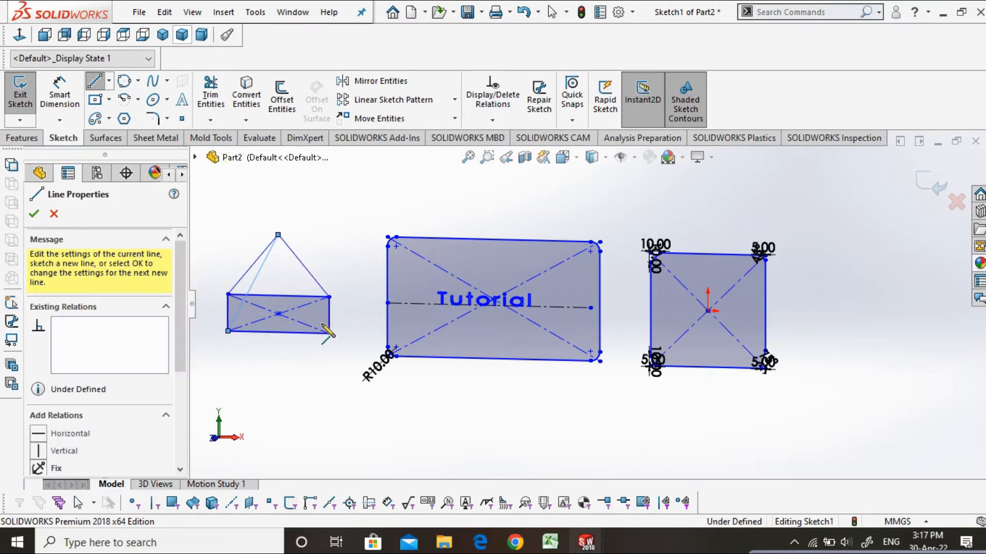
{"action": "left_click", "coordinate": [329, 333]}
{"action": "left_click", "coordinate": [278, 234]}
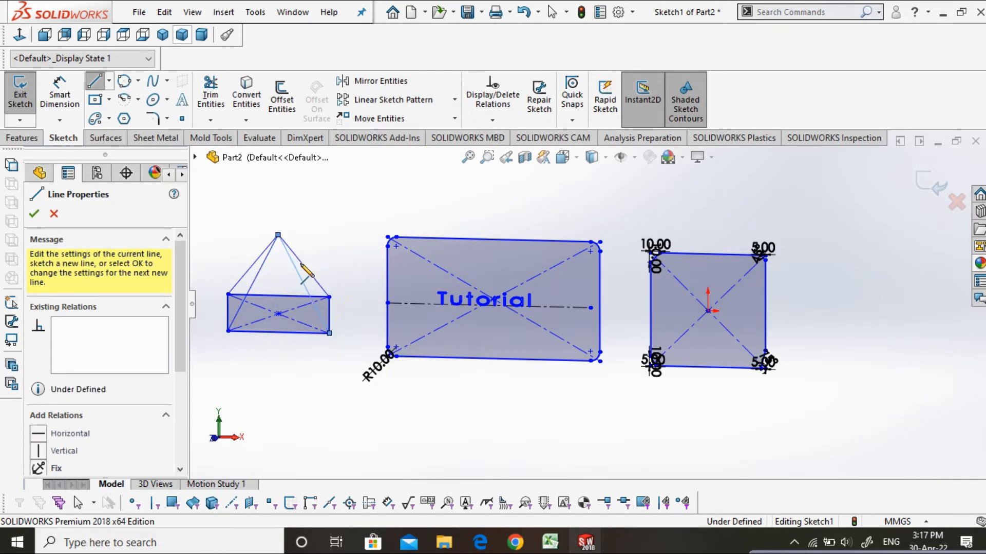
{"action": "key", "text": "Escape"}
Review the finished shapes from a slightly rotated view and exit the sketch.
{"action": "middle_click_drag", "start_coordinate": [311, 404], "coordinate": [330, 396]}
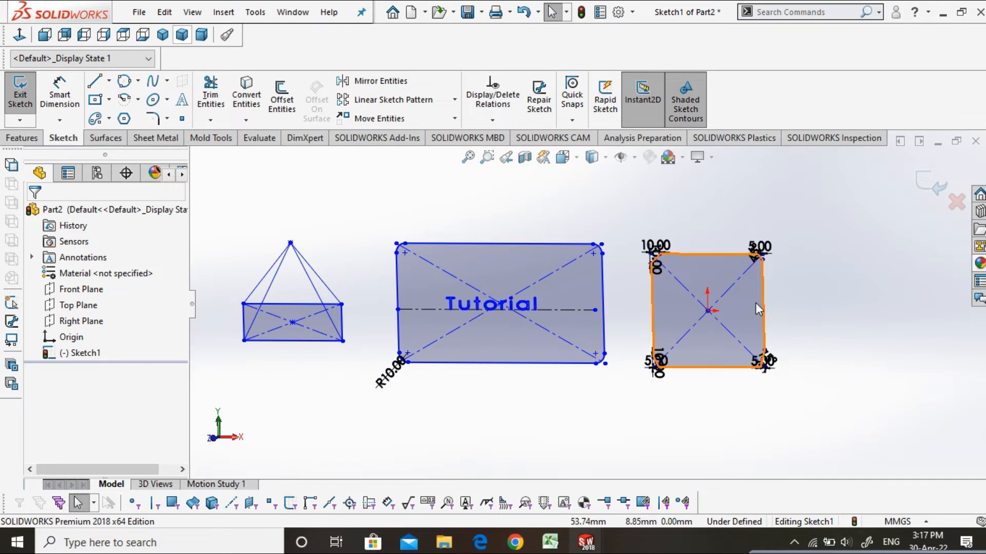
{"action": "scroll", "coordinate": [784, 371], "scroll_direction": "down", "scroll_amount": 2}
{"action": "scroll", "coordinate": [811, 370], "scroll_direction": "up", "scroll_amount": 2}
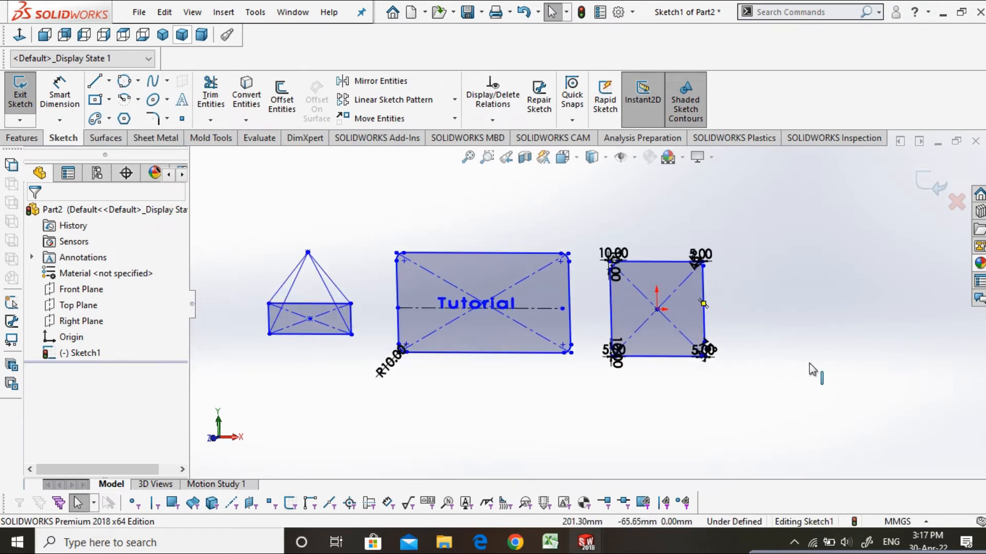
{"action": "left_click", "coordinate": [935, 179]}
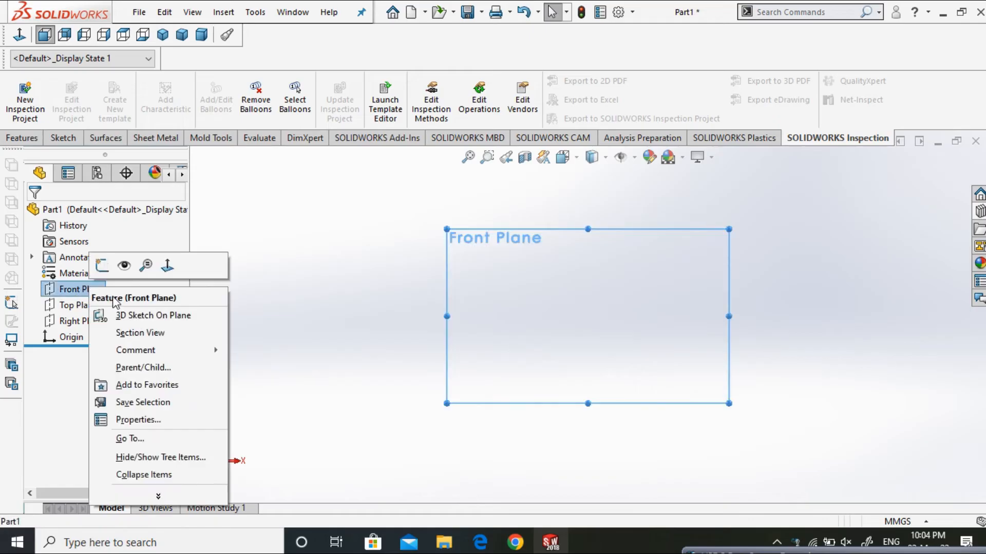
Start a sketch on the Front Plane and draw a vertical centerline passing through the origin.
{"action": "left_click", "coordinate": [101, 263]}
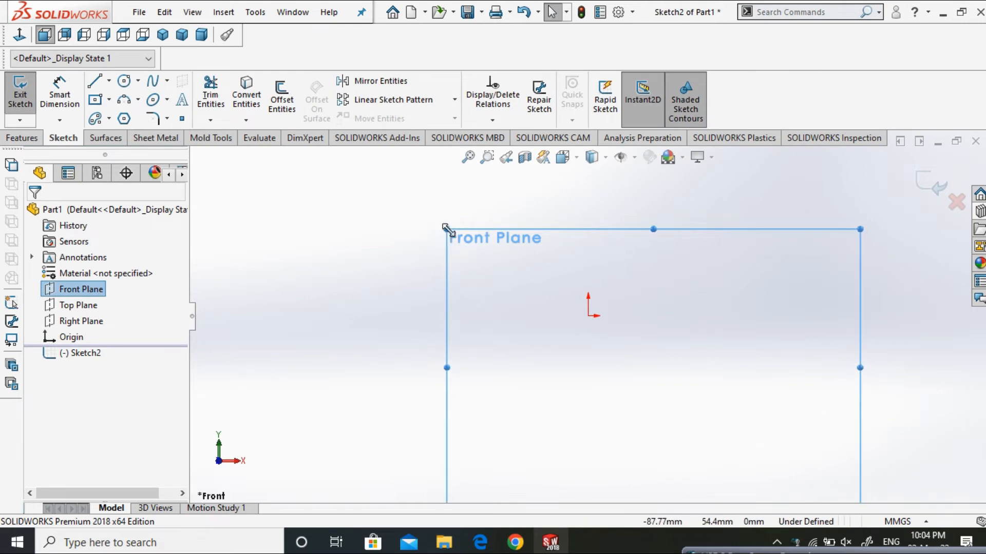
{"action": "left_click", "coordinate": [108, 83]}
{"action": "left_click", "coordinate": [123, 117]}
{"action": "left_click", "coordinate": [588, 209]}
{"action": "left_click", "coordinate": [587, 400]}
{"action": "key", "text": "Escape"}
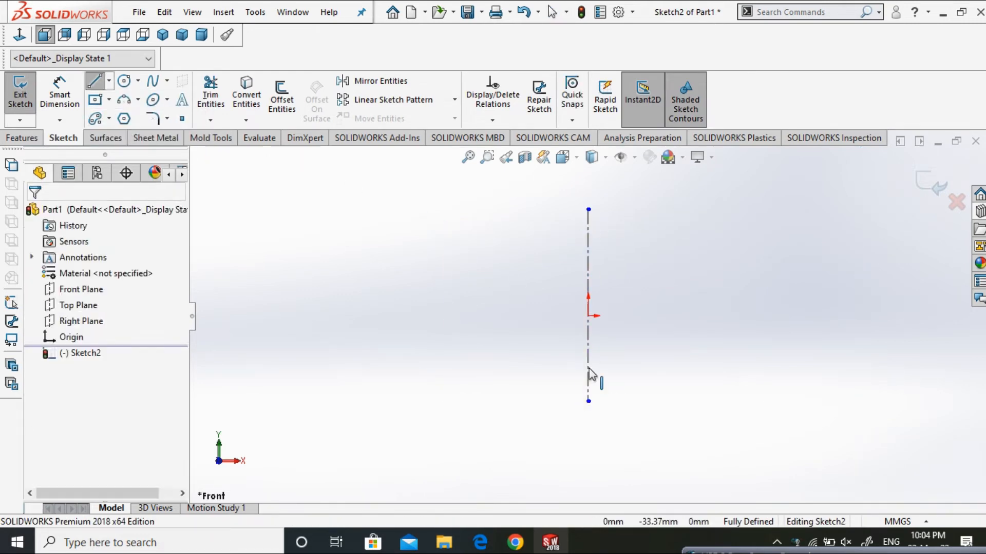
Make the midpoint of the vertical centerline coincident with the origin.
{"action": "right_click", "coordinate": [589, 368]}
{"action": "left_click", "coordinate": [645, 312]}
{"action": "left_click", "coordinate": [589, 316], "text": "ctrl"}
{"action": "left_click", "coordinate": [674, 253]}
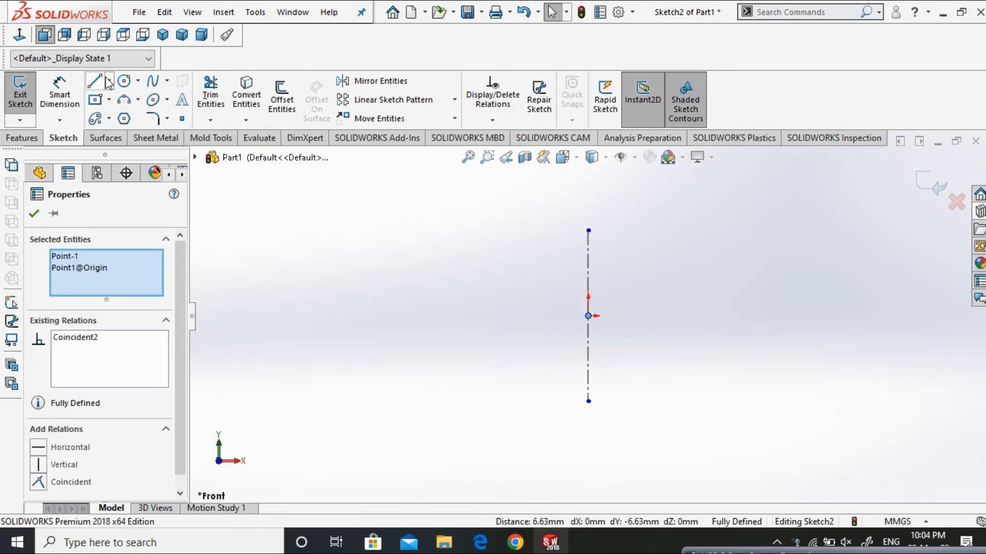
Draw a horizontal centerline that crosses the vertical centerline at the origin.
{"action": "key", "text": "Return"}
{"action": "key", "text": "Escape"}
{"action": "key", "text": "Return"}
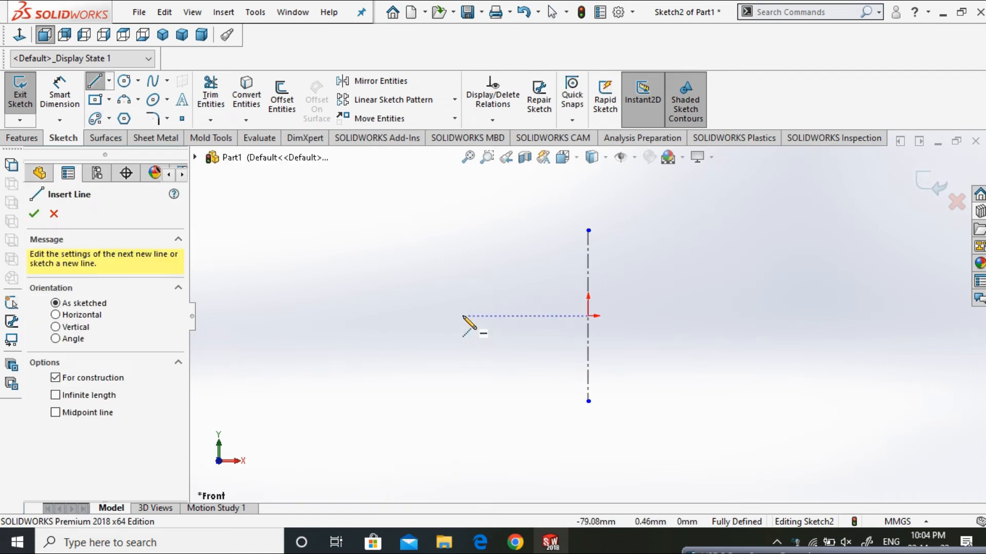
{"action": "left_click", "coordinate": [463, 316]}
{"action": "left_click", "coordinate": [732, 315]}
{"action": "key", "text": "Escape"}
Make the horizontal centerline's midpoint coincident with the origin and lengthen both centerlines, ending the vertical one about 102 mm below the origin.
{"action": "right_click", "coordinate": [692, 316]}
{"action": "left_click", "coordinate": [749, 311]}
{"action": "left_click", "coordinate": [588, 316], "text": "ctrl"}
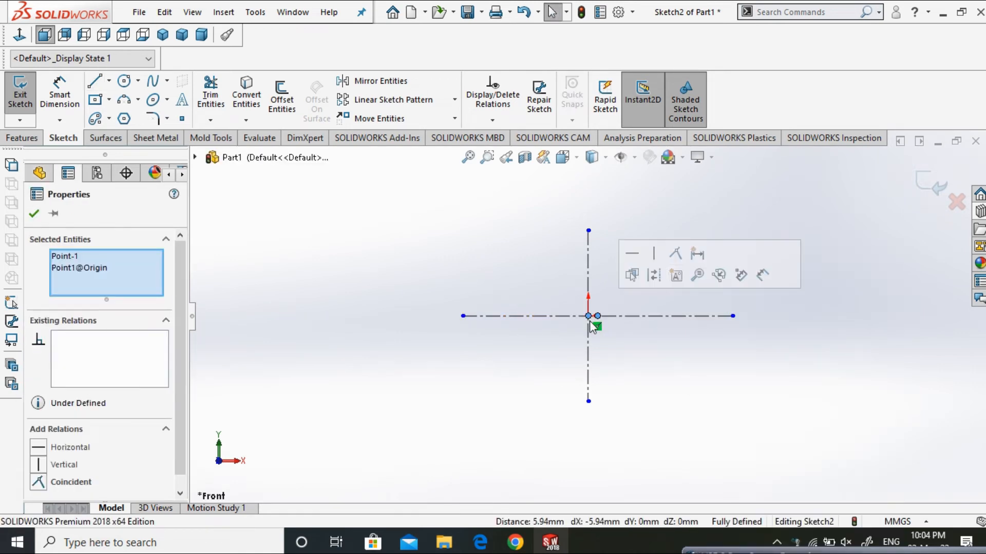
{"action": "left_click", "coordinate": [674, 252]}
{"action": "left_click_drag", "start_coordinate": [713, 316], "coordinate": [764, 317]}
{"action": "left_click_drag", "start_coordinate": [588, 401], "coordinate": [588, 478]}
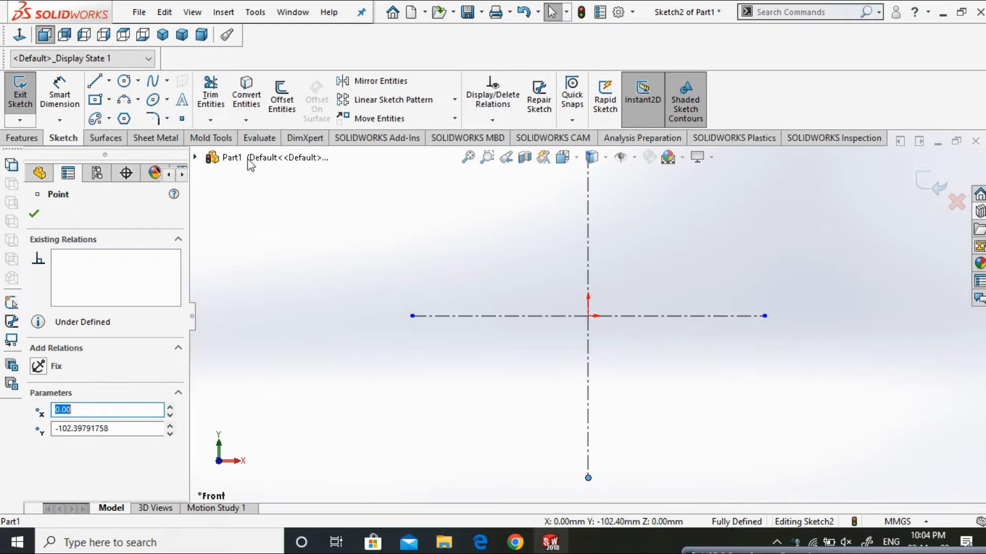
Draw a circle centred on the left end of the horizontal centerline.
{"action": "left_click", "coordinate": [123, 81]}
{"action": "left_click", "coordinate": [427, 245]}
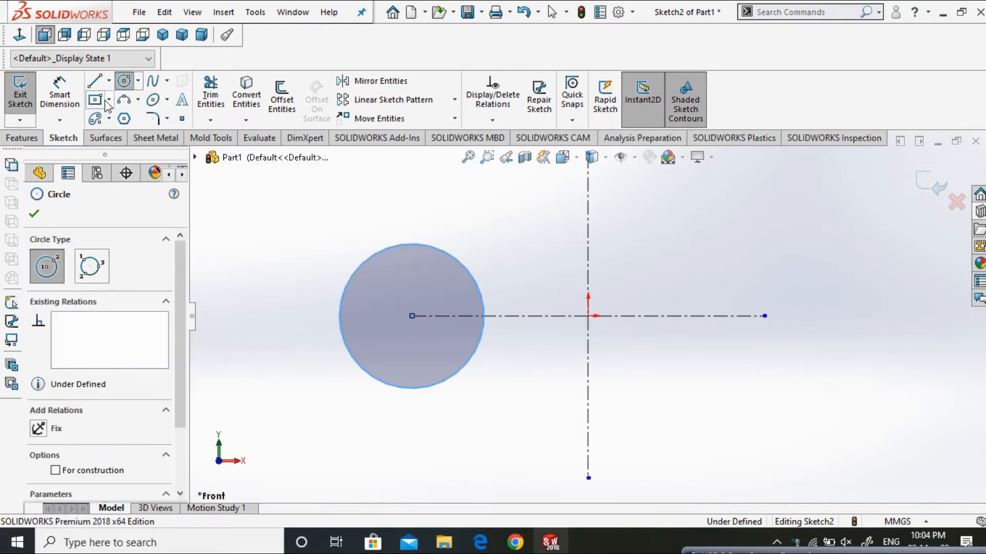
{"action": "left_click", "coordinate": [95, 100]}
{"action": "left_click", "coordinate": [412, 316]}
{"action": "key", "text": "Escape"}
Draw a corner rectangle from the circle's centre up and to the left, overlapping the circle's upper-left quarter.
{"action": "left_click", "coordinate": [109, 100]}
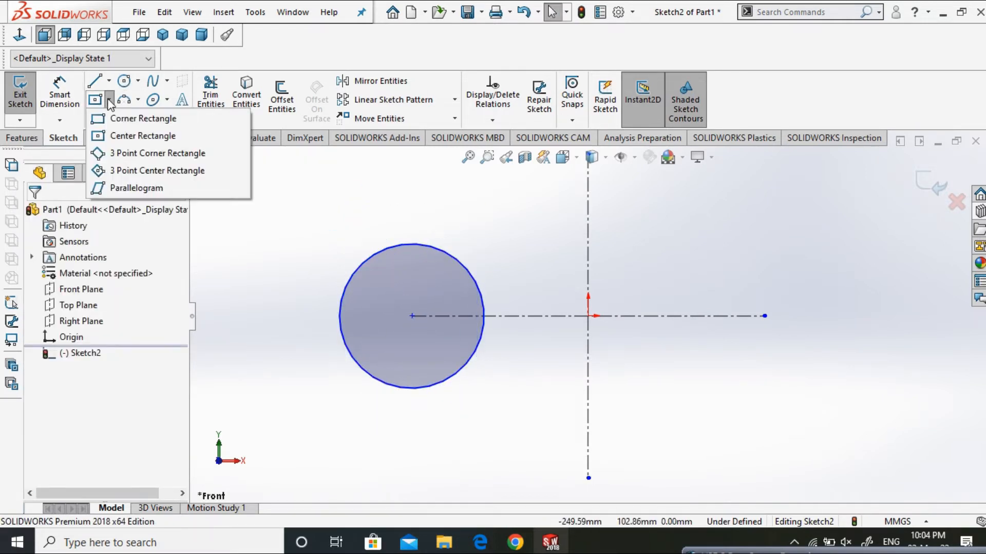
{"action": "left_click", "coordinate": [272, 111]}
{"action": "left_click", "coordinate": [412, 316]}
{"action": "left_click", "coordinate": [275, 215]}
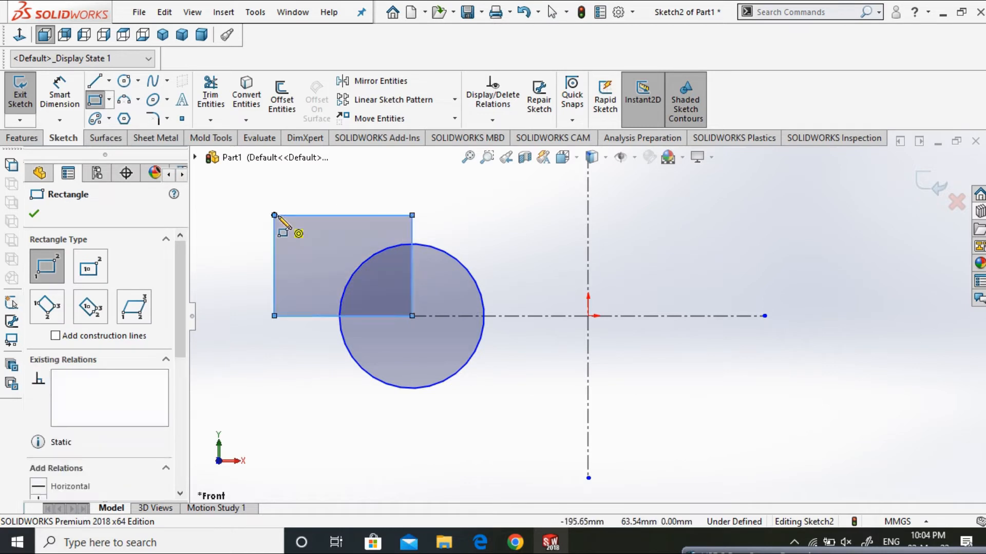
{"action": "key", "text": "Escape"}
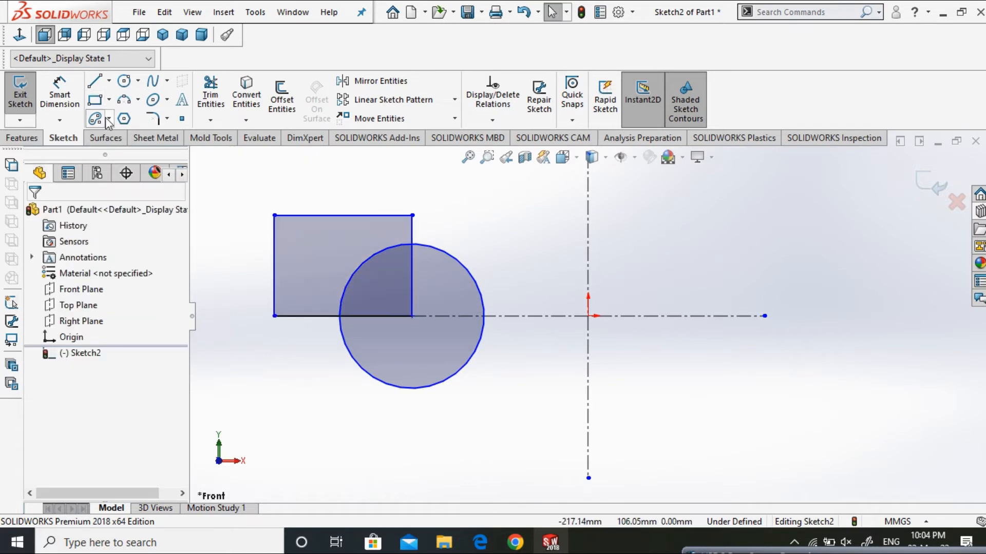
Power-trim the arc inside the rectangle and the rectangle edges outside the circle, leaving a three-quarter circle.
{"action": "left_click", "coordinate": [208, 93]}
{"action": "left_click", "coordinate": [211, 120]}
{"action": "left_click", "coordinate": [243, 136]}
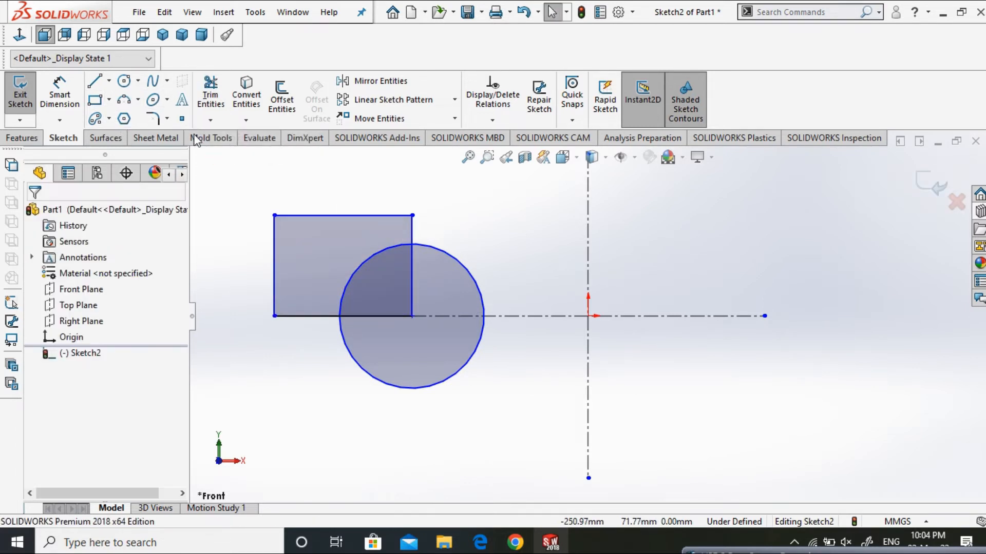
{"action": "left_click", "coordinate": [208, 100]}
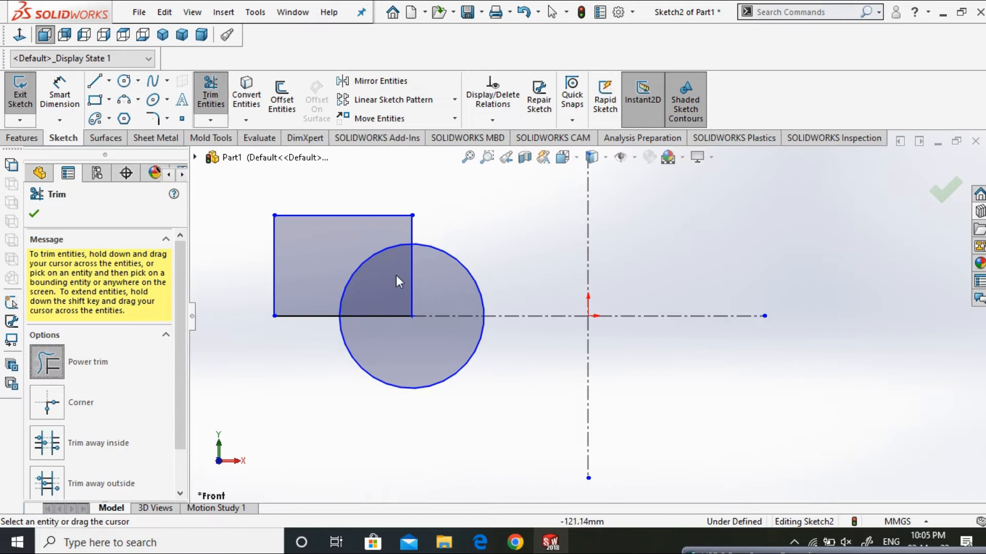
{"action": "left_click_drag", "start_coordinate": [387, 255], "coordinate": [390, 300]}
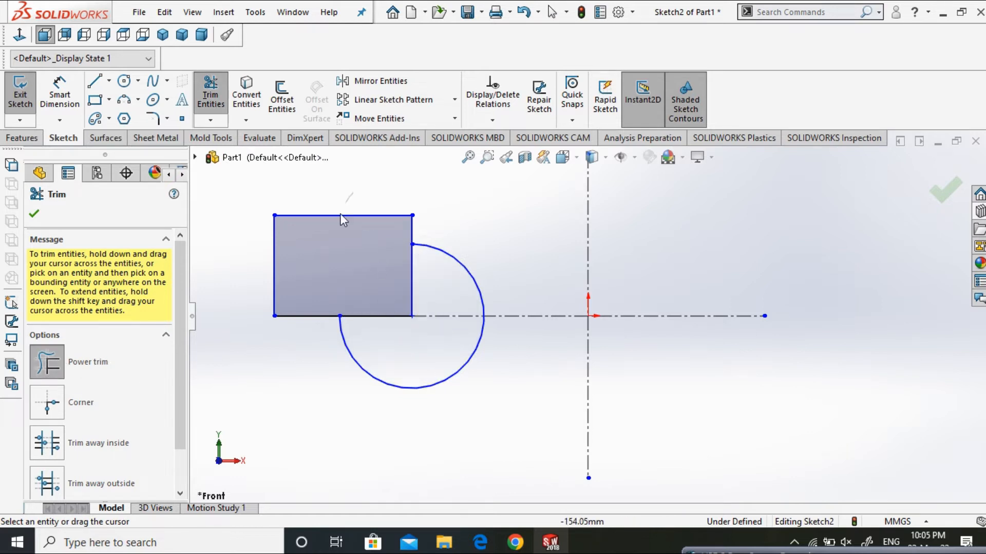
{"action": "mouse_move", "coordinate": [340, 214]}
{"action": "left_mouse_down"}
{"action": "mouse_move", "coordinate": [272, 254]}
{"action": "mouse_move", "coordinate": [423, 419]}
{"action": "left_mouse_up"}
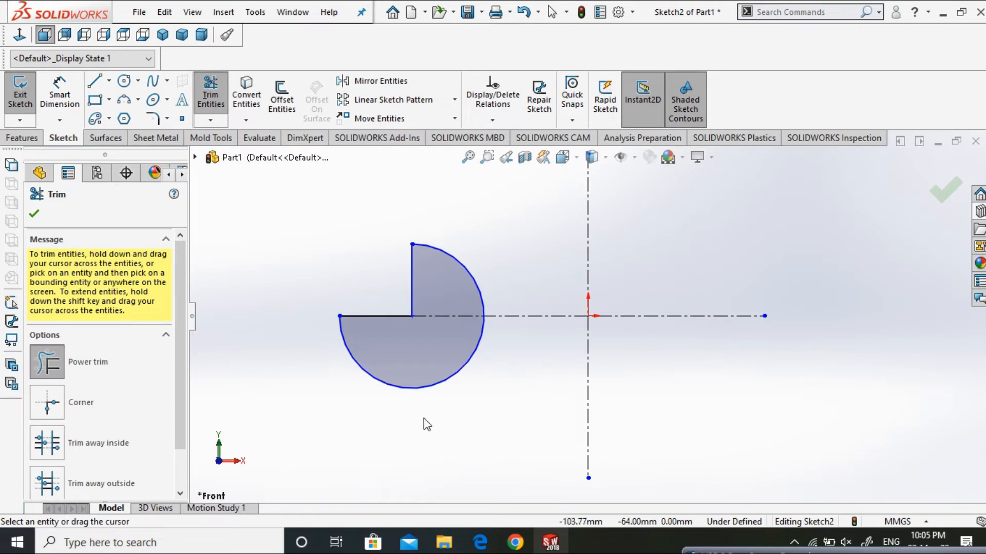
{"action": "scroll", "coordinate": [409, 307], "scroll_direction": "down", "scroll_amount": 4}
{"action": "scroll", "coordinate": [528, 344], "scroll_direction": "up", "scroll_amount": 3}
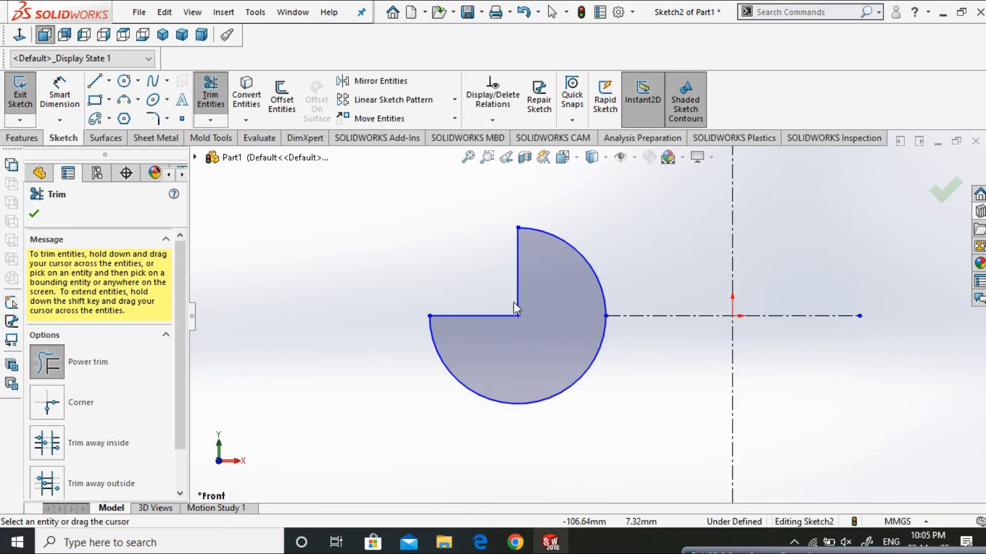
{"action": "scroll", "coordinate": [385, 264], "scroll_direction": "up", "scroll_amount": 1}
{"action": "left_click", "coordinate": [34, 214]}
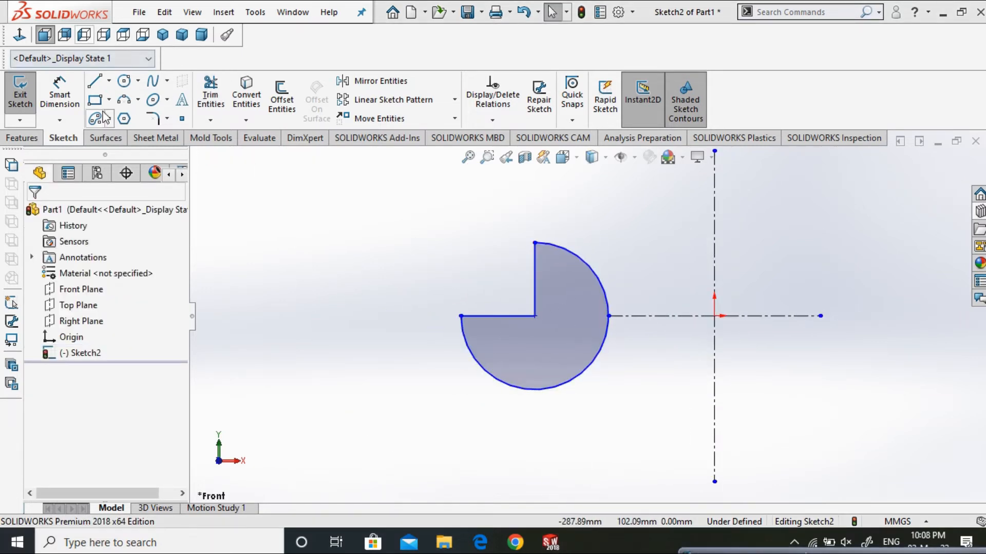
Draw a corner rectangle about 50 mm wide to the left of the three-quarter circle.
{"action": "left_click", "coordinate": [97, 101]}
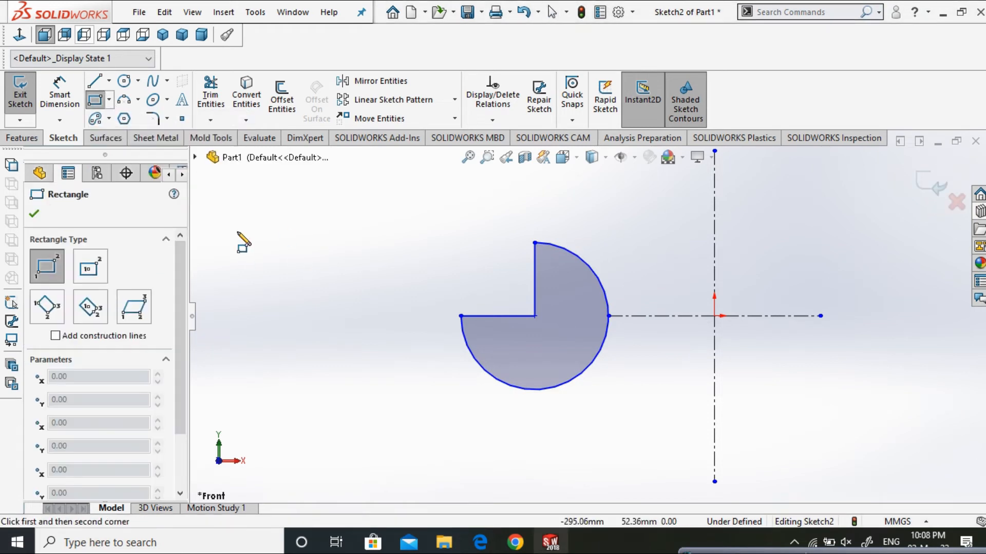
{"action": "left_click", "coordinate": [246, 226]}
{"action": "left_click", "coordinate": [326, 316]}
Draw an open zigzag chain of eight lines starting inside the rectangle, with segments crossing each other in the middle and near the upper end.
{"action": "left_click", "coordinate": [95, 82]}
{"action": "left_click", "coordinate": [295, 271]}
{"action": "left_click", "coordinate": [298, 385]}
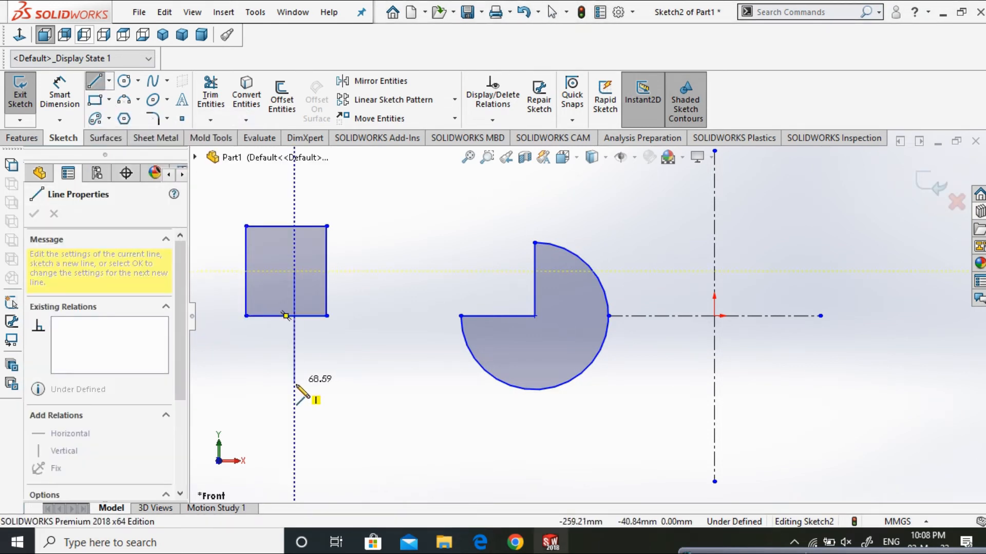
{"action": "left_click", "coordinate": [375, 384]}
{"action": "left_click", "coordinate": [439, 255]}
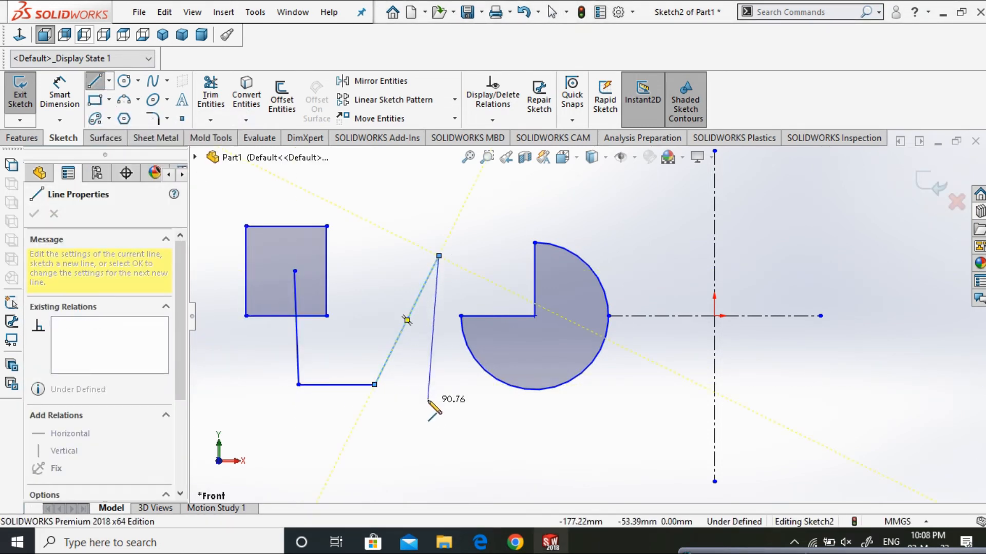
{"action": "left_click", "coordinate": [461, 427]}
{"action": "left_click", "coordinate": [393, 285]}
{"action": "left_click", "coordinate": [486, 174]}
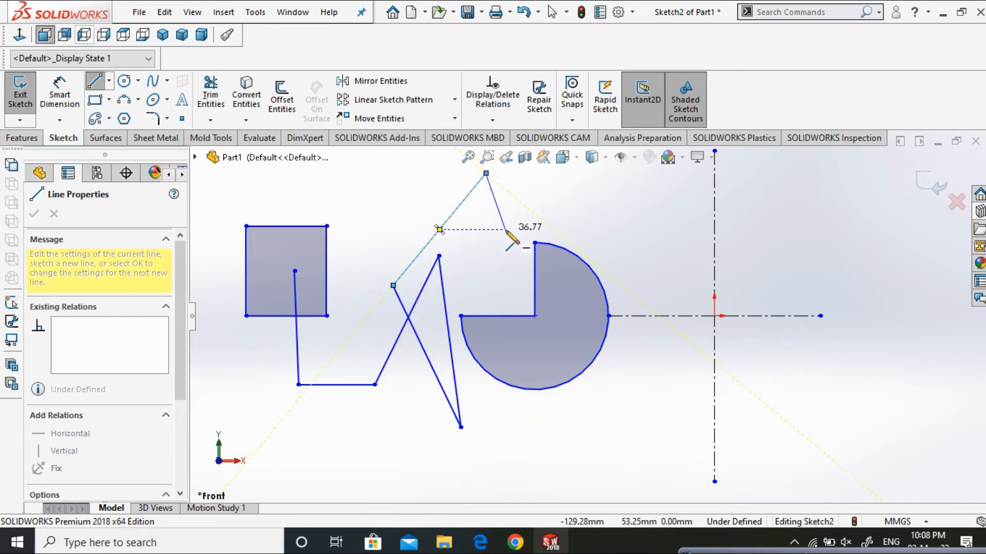
{"action": "left_click", "coordinate": [505, 229]}
{"action": "left_click", "coordinate": [422, 196]}
{"action": "key", "text": "Escape"}
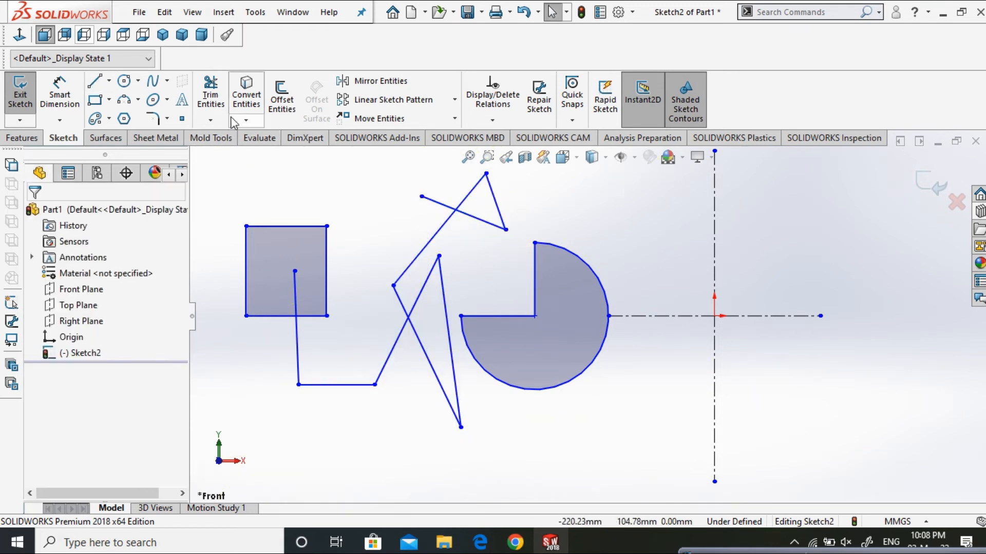
Corner-trim the two crossing lines at the upper end of the zigzag so they form a closed triangle.
{"action": "left_click", "coordinate": [211, 95]}
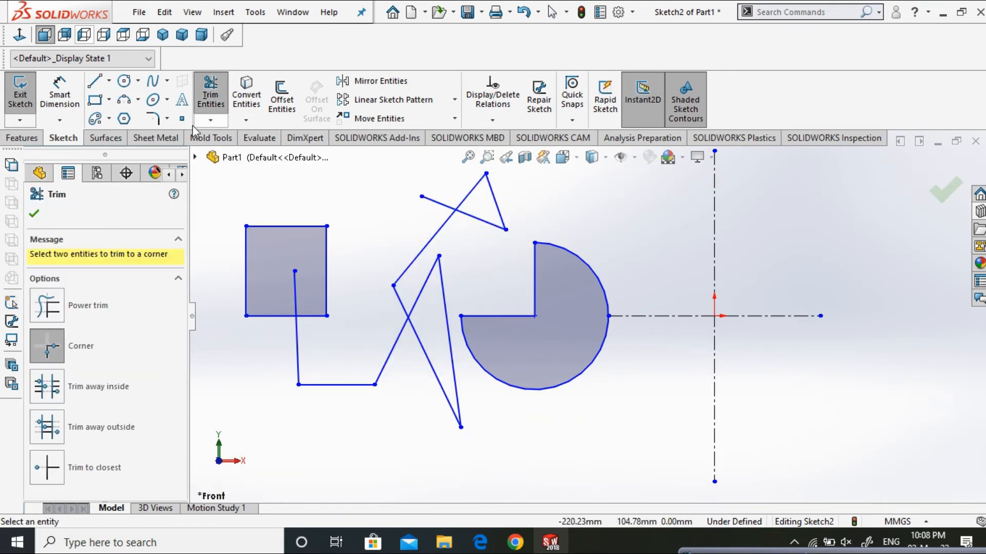
{"action": "left_click", "coordinate": [47, 306]}
{"action": "left_click", "coordinate": [47, 346]}
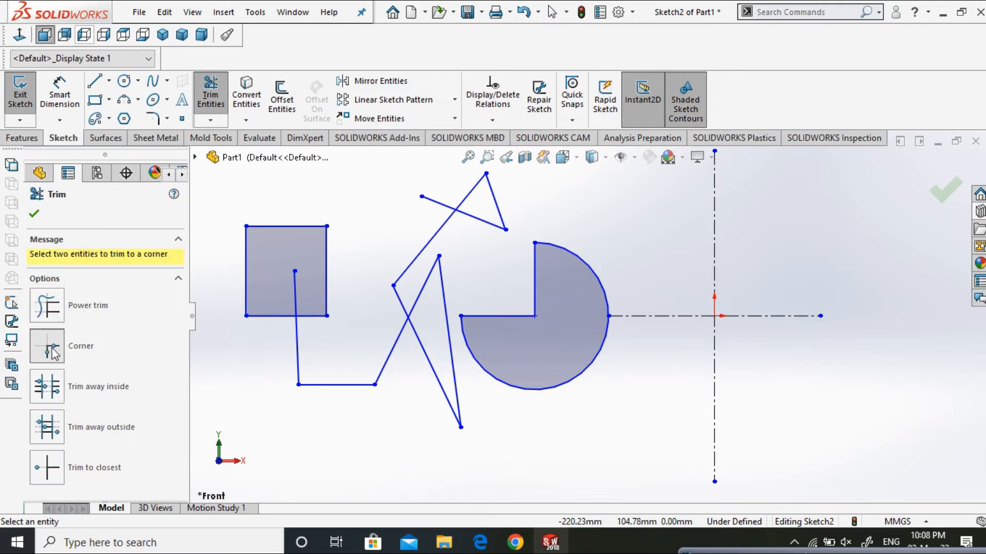
{"action": "left_click", "coordinate": [487, 223]}
{"action": "left_click", "coordinate": [471, 191]}
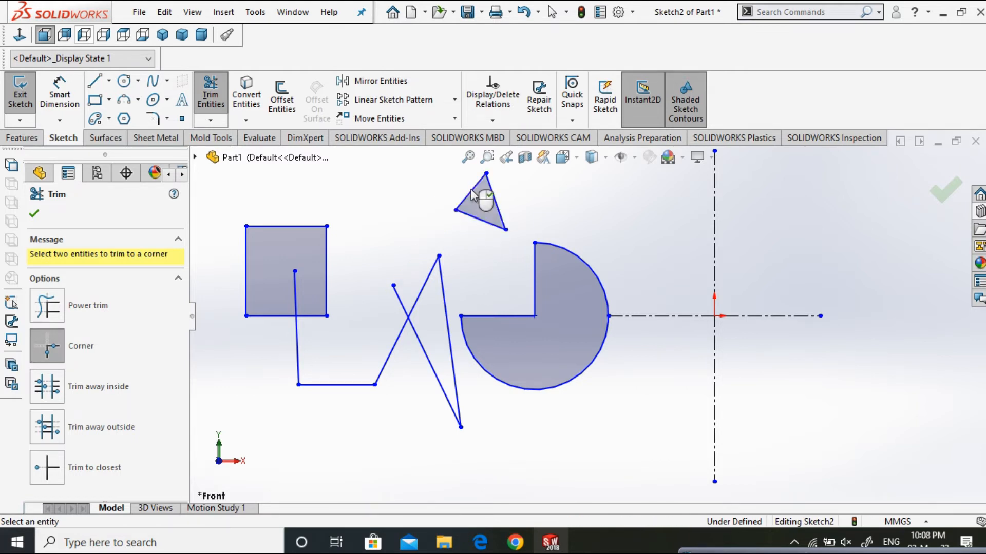
Corner-trim the two crossing lines mid-zigzag, and the rectangle's lower edge with the line starting inside the rectangle.
{"action": "left_click", "coordinate": [404, 307]}
{"action": "left_click", "coordinate": [398, 337]}
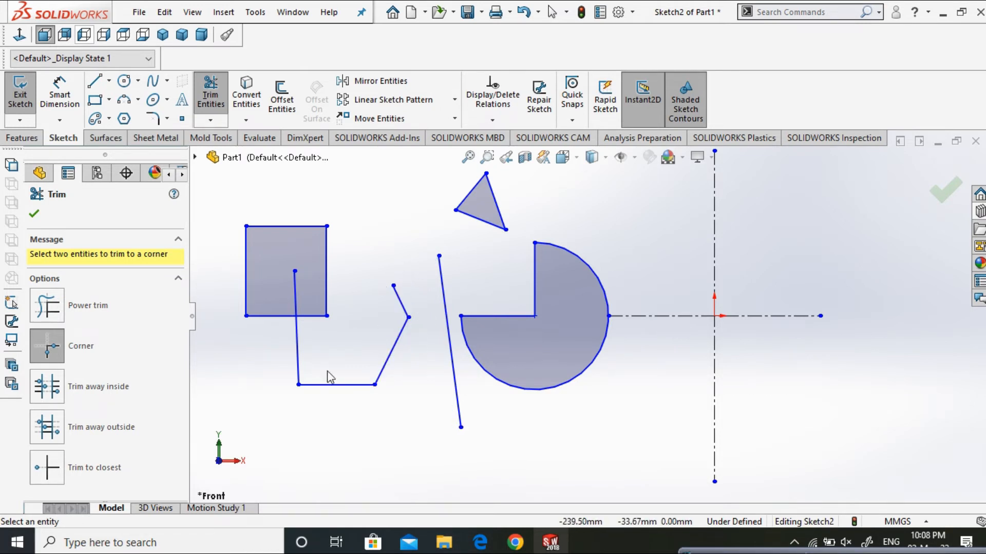
{"action": "left_click", "coordinate": [316, 317]}
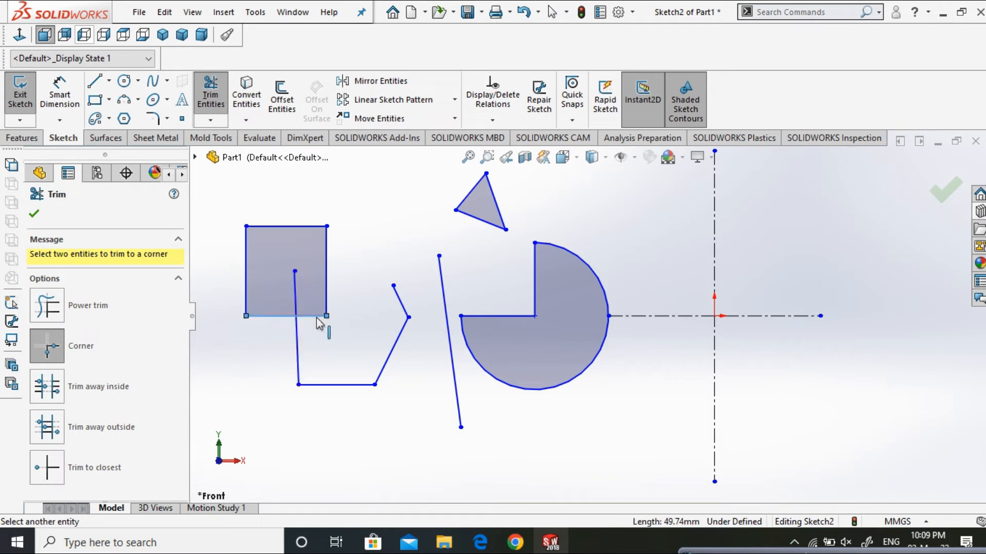
{"action": "left_click", "coordinate": [296, 292]}
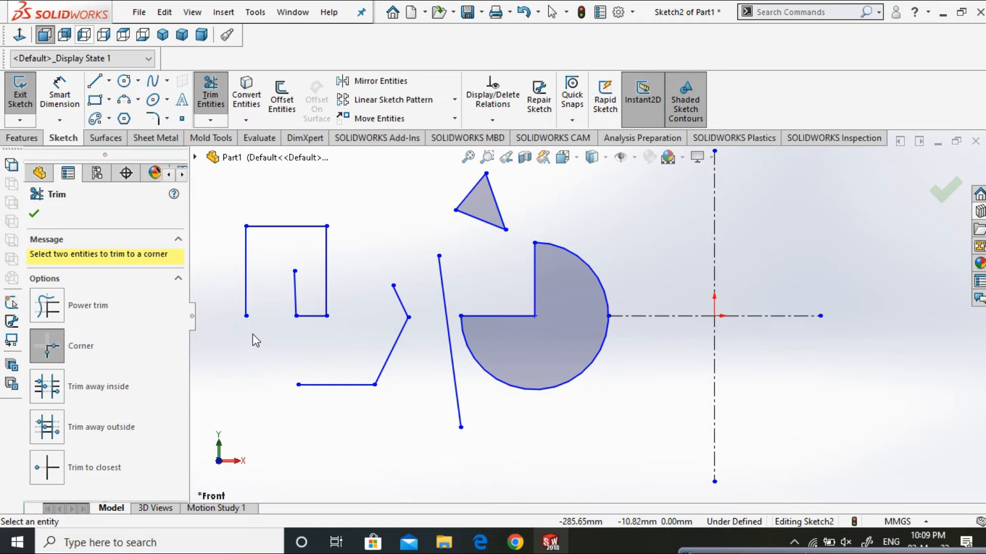
{"action": "left_click", "coordinate": [35, 213]}
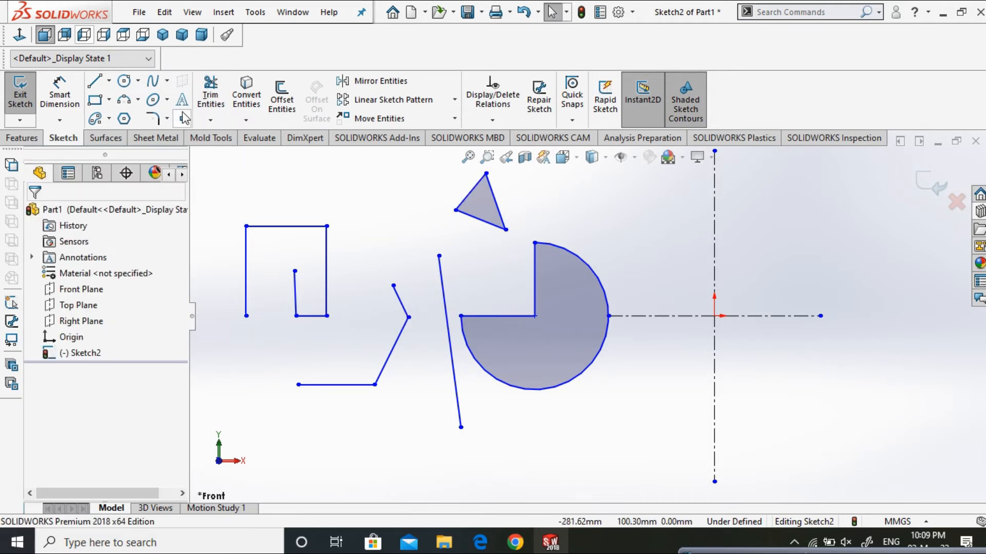
Delete all geometry to the left of the vertical centerline, including the horizontal centerline.
{"action": "left_click_drag", "start_coordinate": [615, 439], "coordinate": [238, 194]}
{"action": "key", "text": "Delete"}
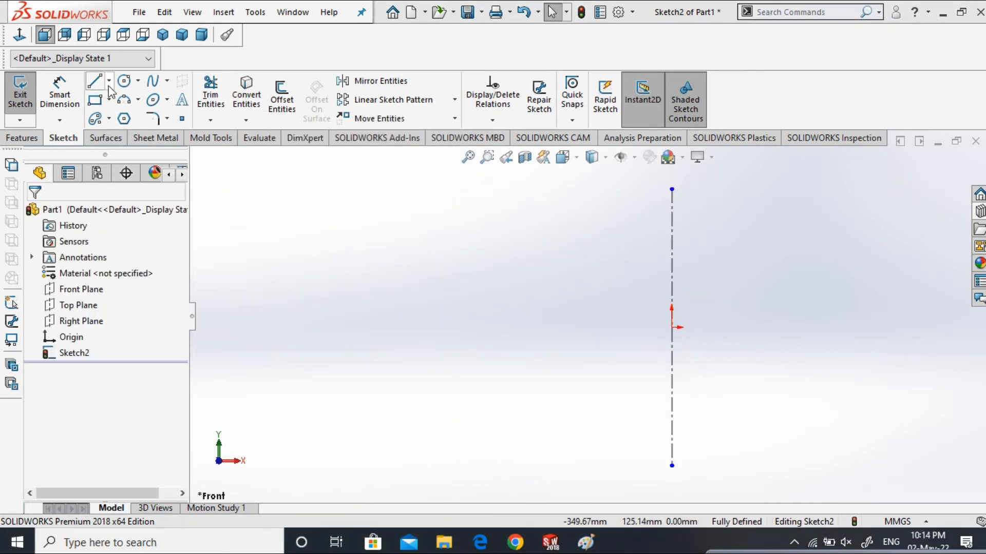
Draw a corner rectangle about 152 mm wide left of the vertical centerline and a circle overlapping its lower edge.
{"action": "left_click", "coordinate": [94, 81]}
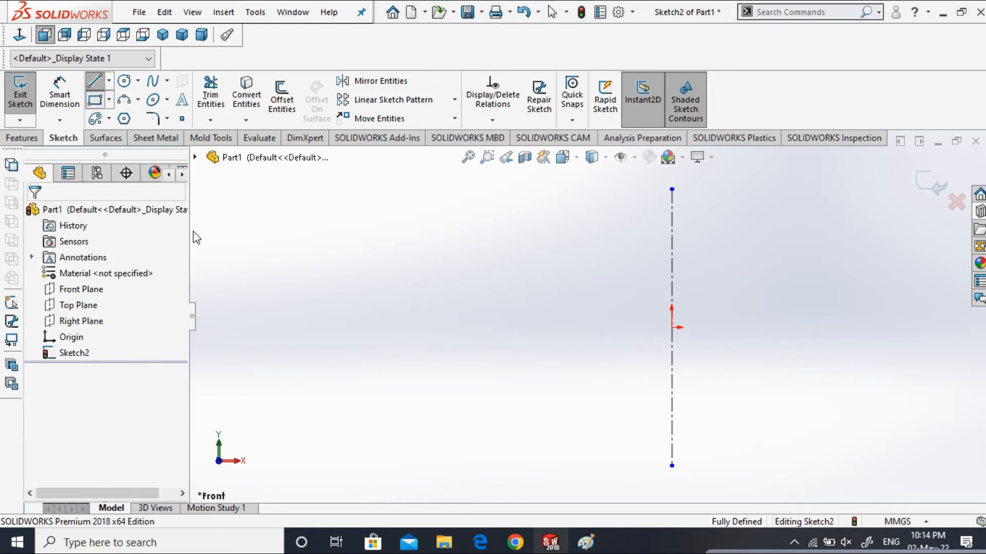
{"action": "left_click", "coordinate": [95, 99]}
{"action": "left_click", "coordinate": [296, 261]}
{"action": "left_click", "coordinate": [501, 347]}
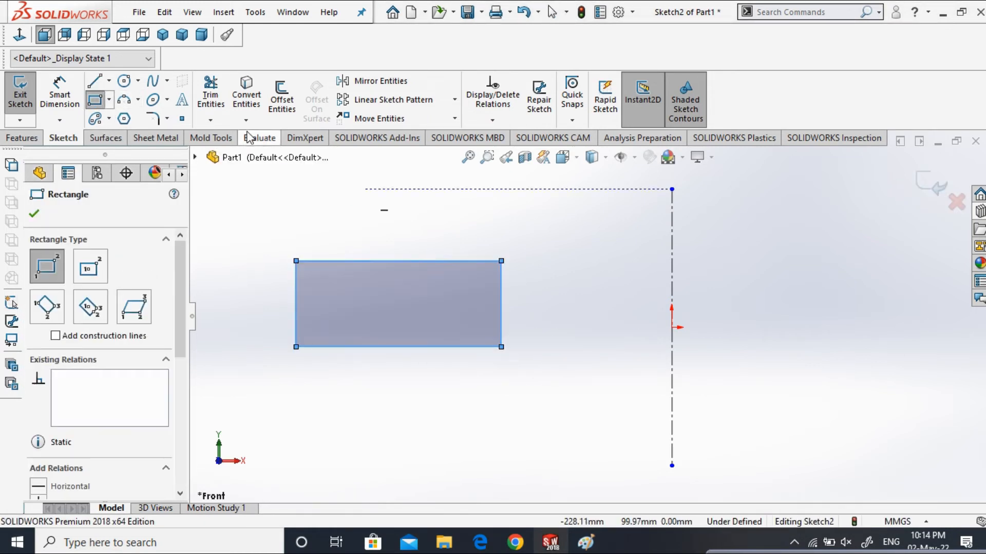
{"action": "left_click", "coordinate": [123, 81]}
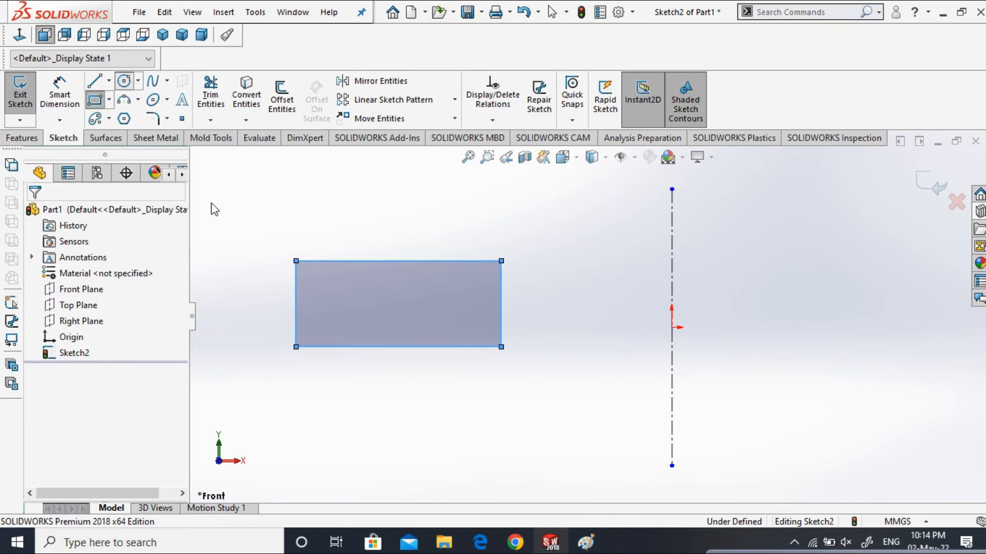
{"action": "left_click", "coordinate": [448, 327]}
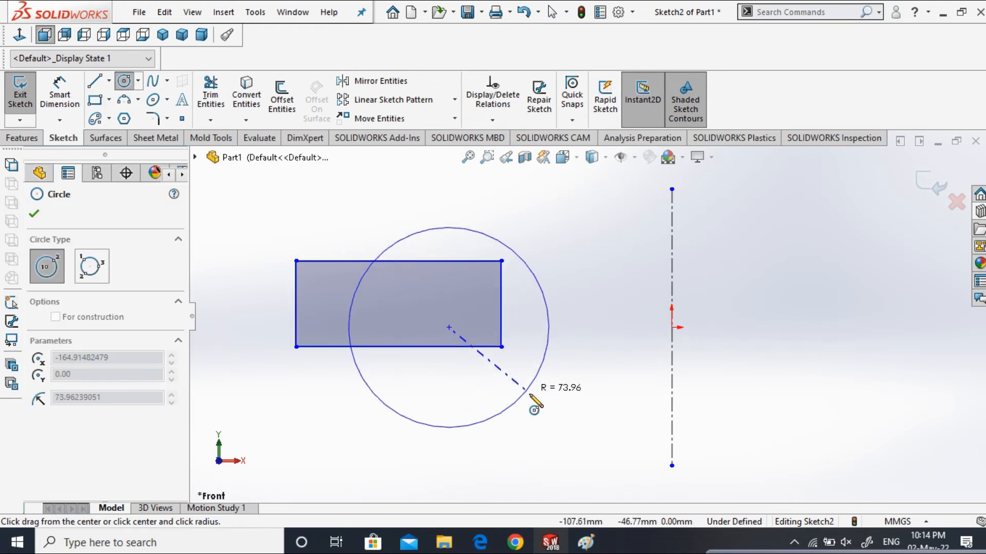
{"action": "left_click", "coordinate": [488, 359]}
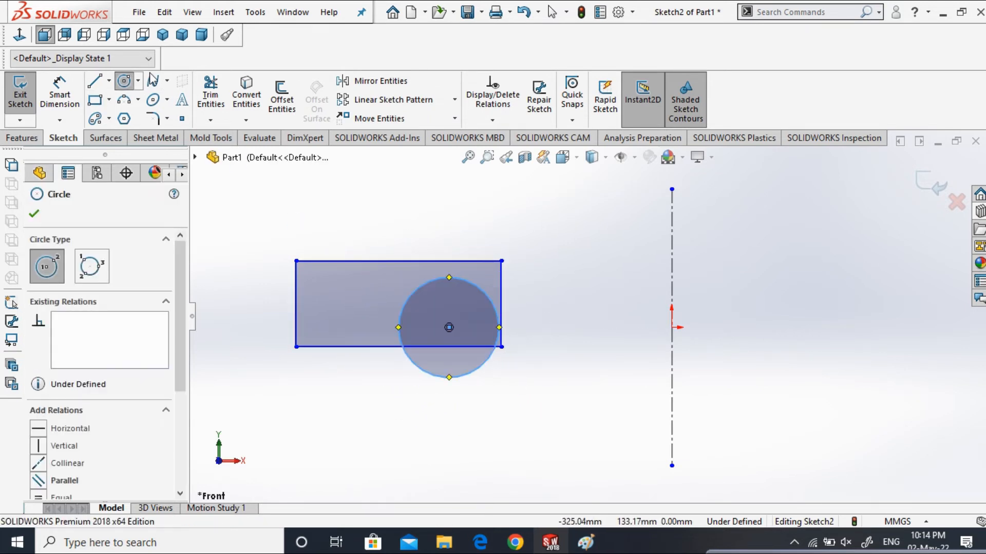
Draw an open chain of four lines below the rectangle, with its first corner inside the circle.
{"action": "left_click", "coordinate": [94, 82]}
{"action": "left_click", "coordinate": [361, 385]}
{"action": "left_click", "coordinate": [461, 358]}
{"action": "left_click", "coordinate": [578, 397]}
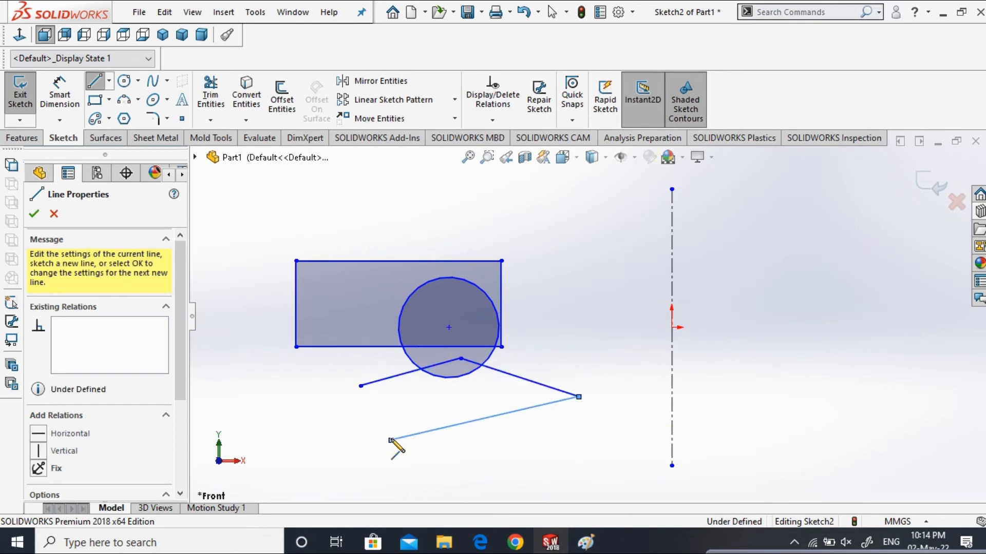
{"action": "left_click", "coordinate": [392, 441]}
{"action": "left_click", "coordinate": [268, 366]}
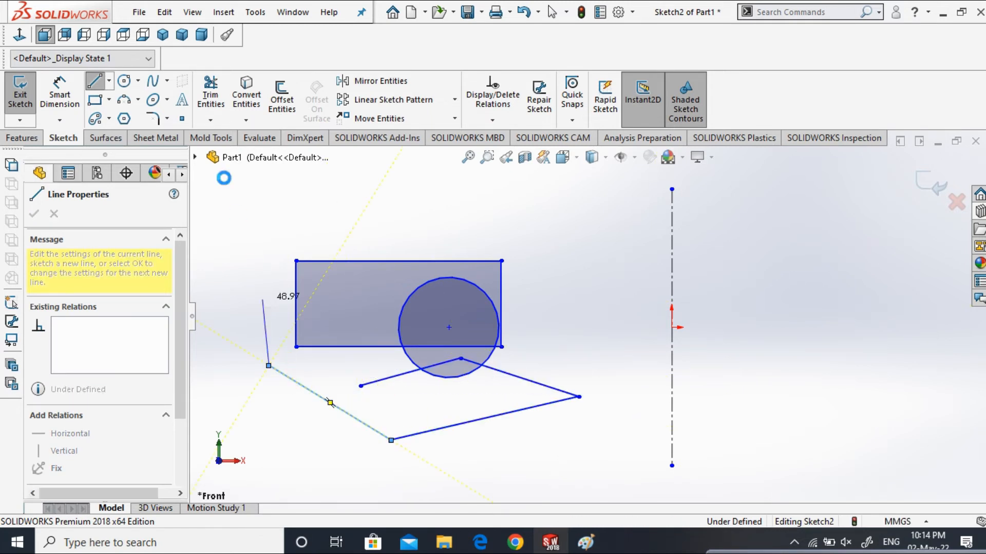
{"action": "key", "text": "Escape"}
Using Trim away inside with the rectangle's upper edge and the chain's lower-right line as boundaries, remove the rectangle's lower edge and the chain's first line.
{"action": "left_click", "coordinate": [210, 95]}
{"action": "left_click", "coordinate": [46, 422]}
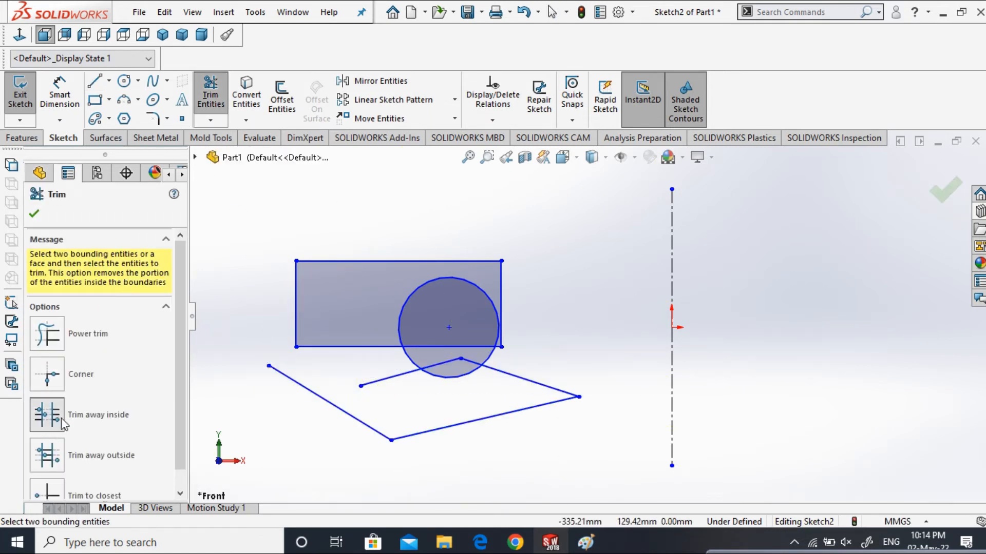
{"action": "left_click", "coordinate": [442, 260]}
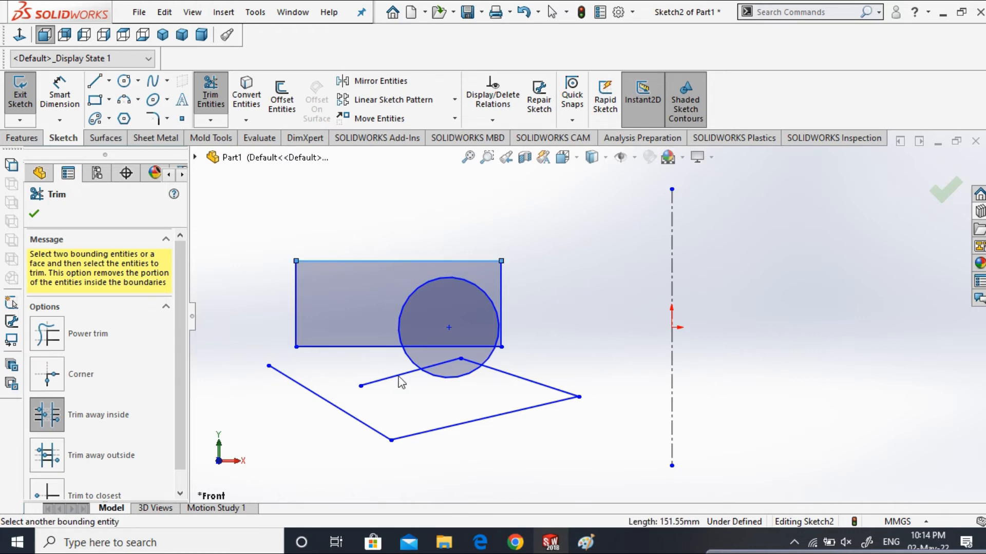
{"action": "left_click", "coordinate": [477, 422]}
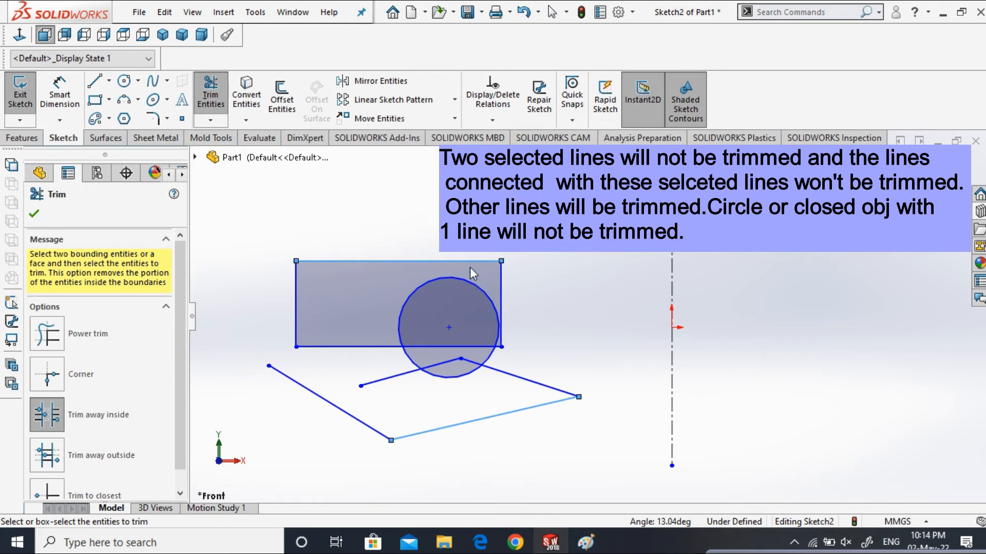
{"action": "left_click", "coordinate": [475, 284]}
{"action": "left_click", "coordinate": [381, 347]}
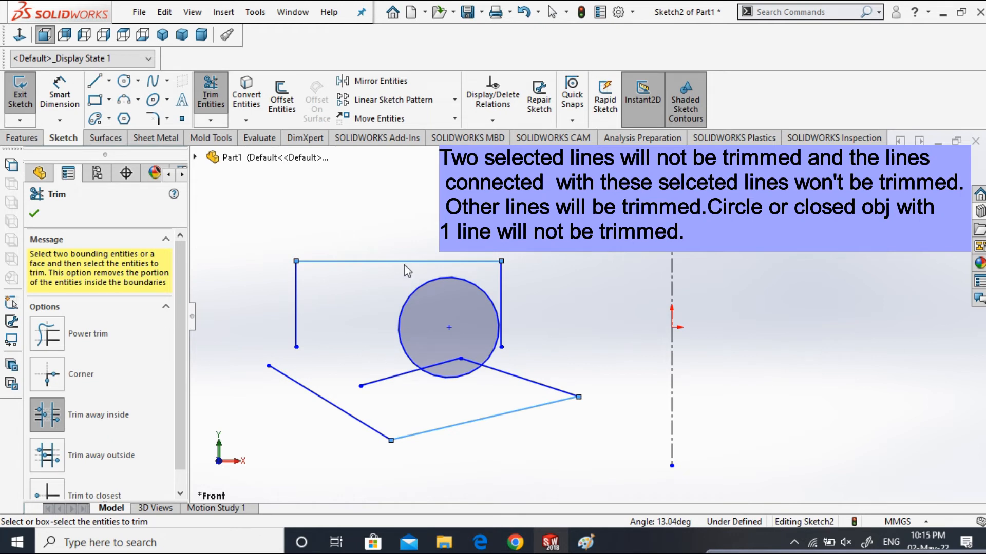
{"action": "left_click", "coordinate": [410, 373]}
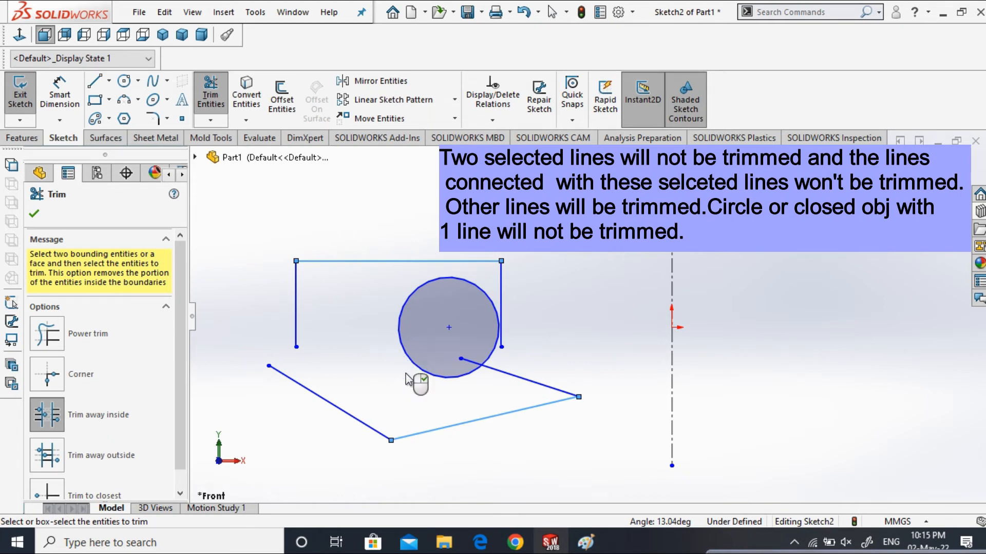
Try to trim away the two chain lines connected to the lower boundary line.
{"action": "left_click", "coordinate": [545, 388]}
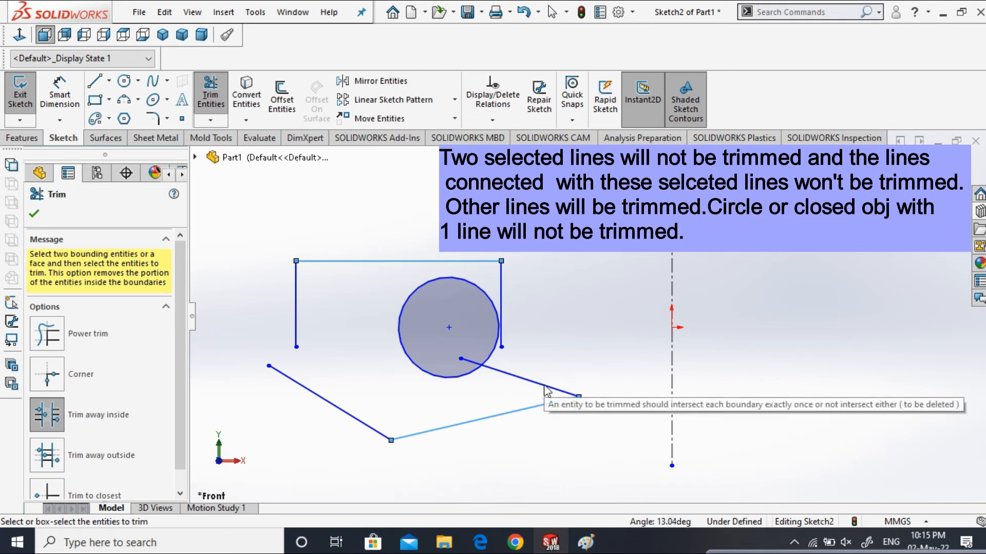
{"action": "left_click", "coordinate": [365, 428]}
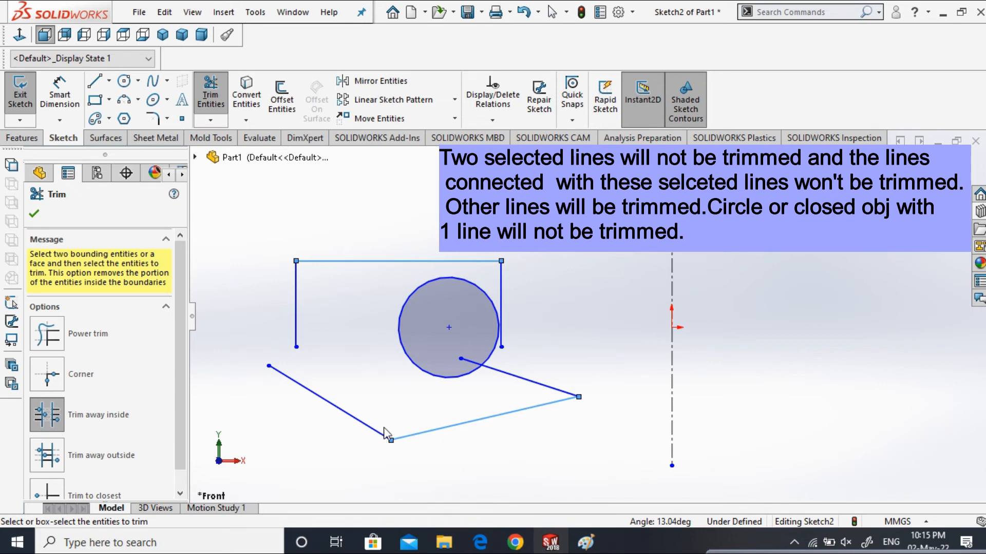
{"action": "left_click", "coordinate": [383, 427]}
{"action": "key", "text": "Escape"}
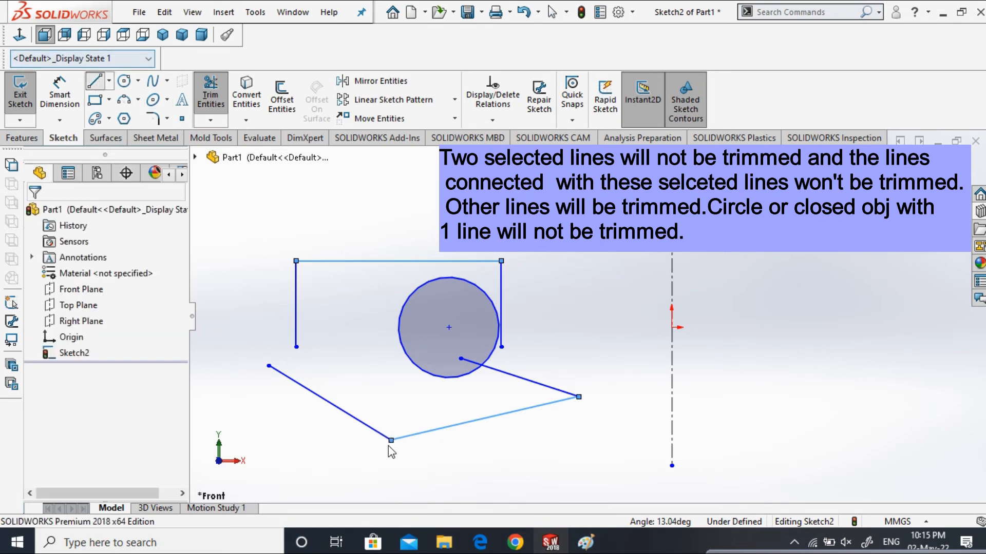
Draw an open chain of three lines, with the first two crossing the circle and the third descending between the boundary lines.
{"action": "left_click", "coordinate": [347, 380]}
{"action": "left_click", "coordinate": [566, 347]}
{"action": "left_click", "coordinate": [339, 336]}
{"action": "left_click", "coordinate": [400, 423]}
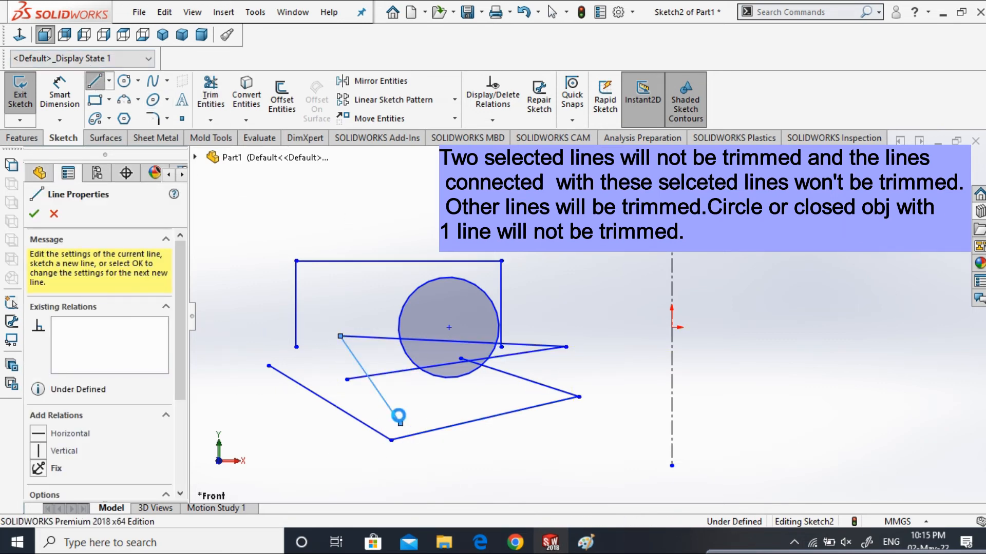
{"action": "key", "text": "Escape"}
Remove all three newly drawn lines with Trim away inside, bounded by the rectangle's upper edge and the older chain's lower-right line.
{"action": "left_click", "coordinate": [210, 95]}
{"action": "left_click", "coordinate": [48, 415]}
{"action": "left_click", "coordinate": [394, 261]}
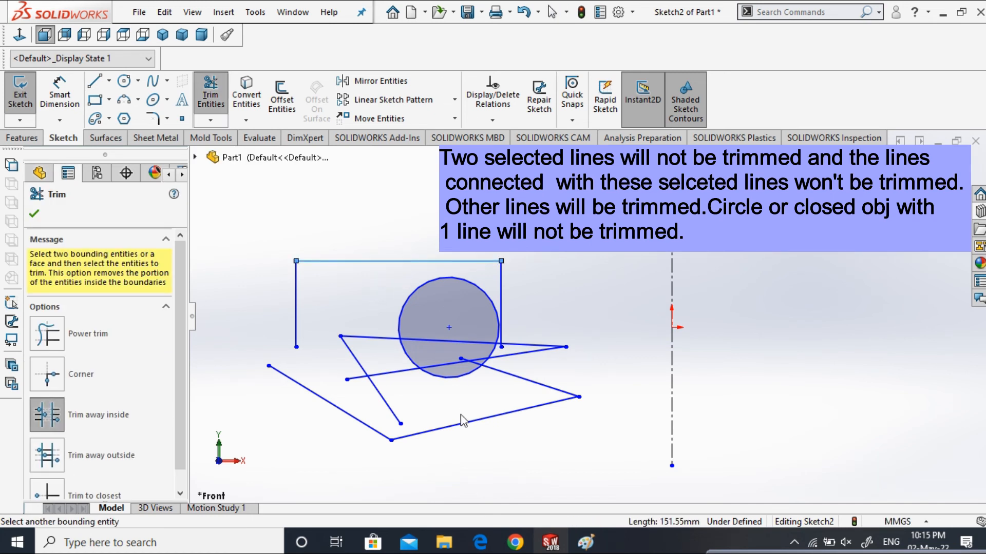
{"action": "left_click", "coordinate": [461, 423]}
{"action": "left_click", "coordinate": [386, 339]}
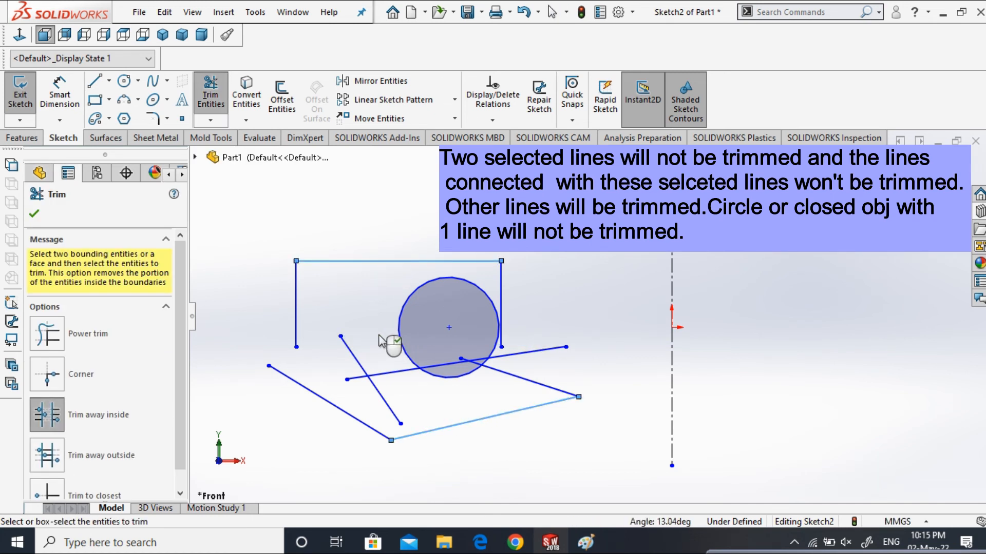
{"action": "left_click", "coordinate": [360, 364]}
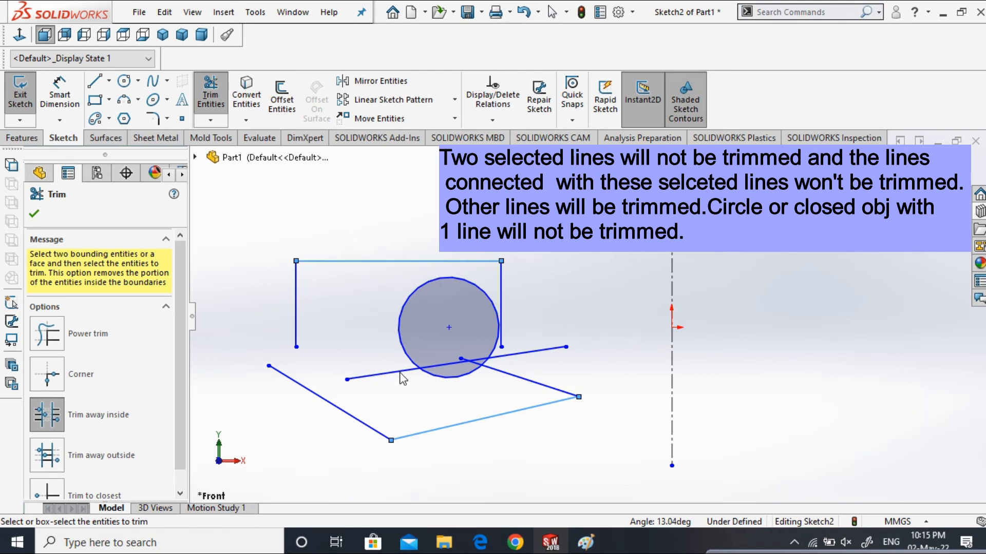
{"action": "left_click", "coordinate": [536, 353]}
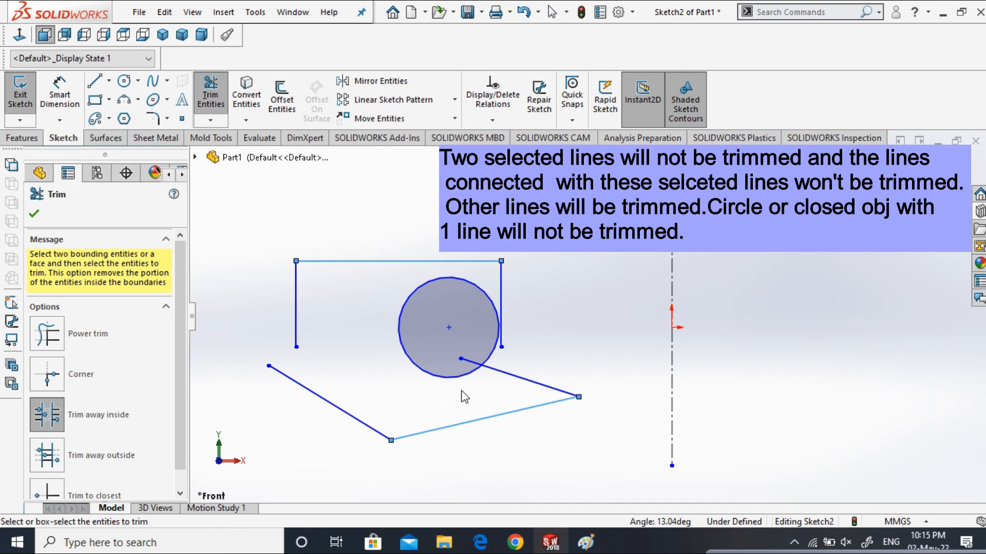
{"action": "left_click", "coordinate": [36, 223]}
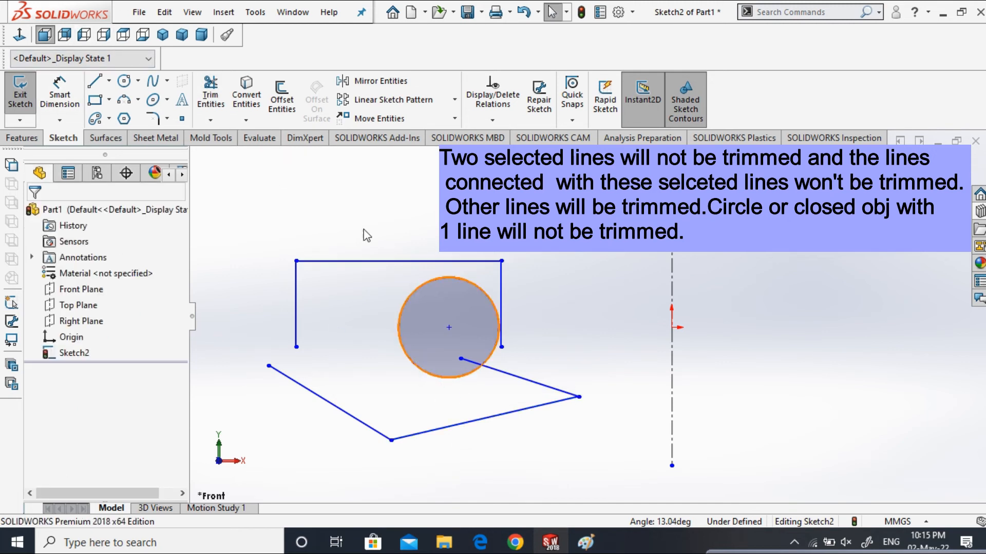
Delete all geometry left of the vertical centerline and draw two wide corner rectangles there, one above the other with a gap.
{"action": "mouse_move", "coordinate": [605, 420]}
{"action": "left_mouse_down"}
{"action": "mouse_move", "coordinate": [324, 247]}
{"action": "mouse_move", "coordinate": [244, 238]}
{"action": "left_mouse_up"}
{"action": "key", "text": "Delete"}
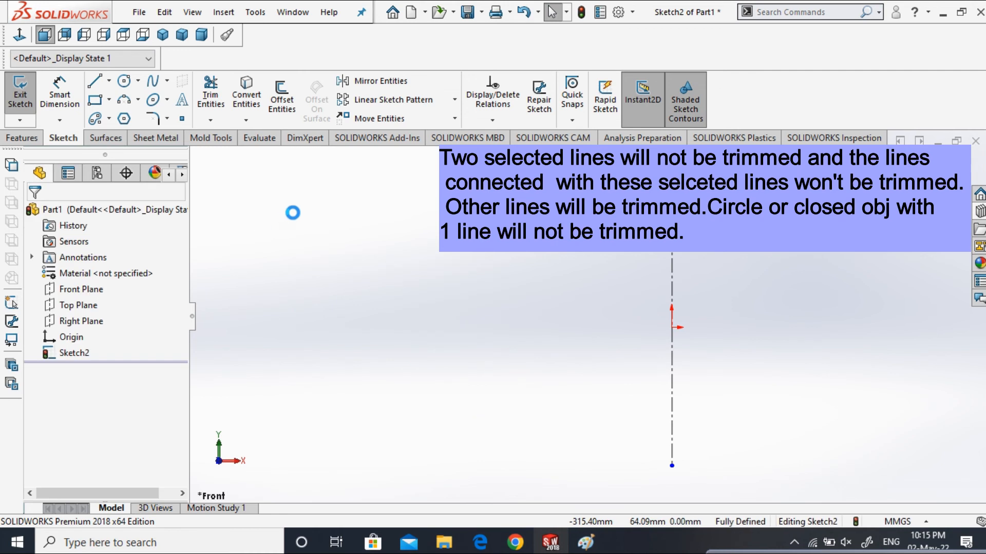
{"action": "left_click", "coordinate": [95, 100]}
{"action": "left_click", "coordinate": [282, 219]}
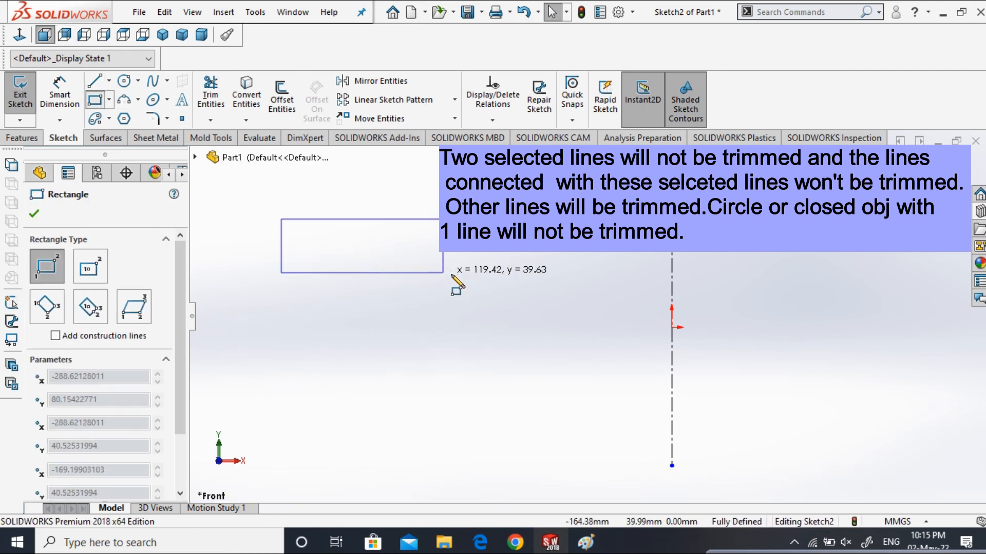
{"action": "left_click", "coordinate": [474, 277]}
{"action": "left_click", "coordinate": [281, 337]}
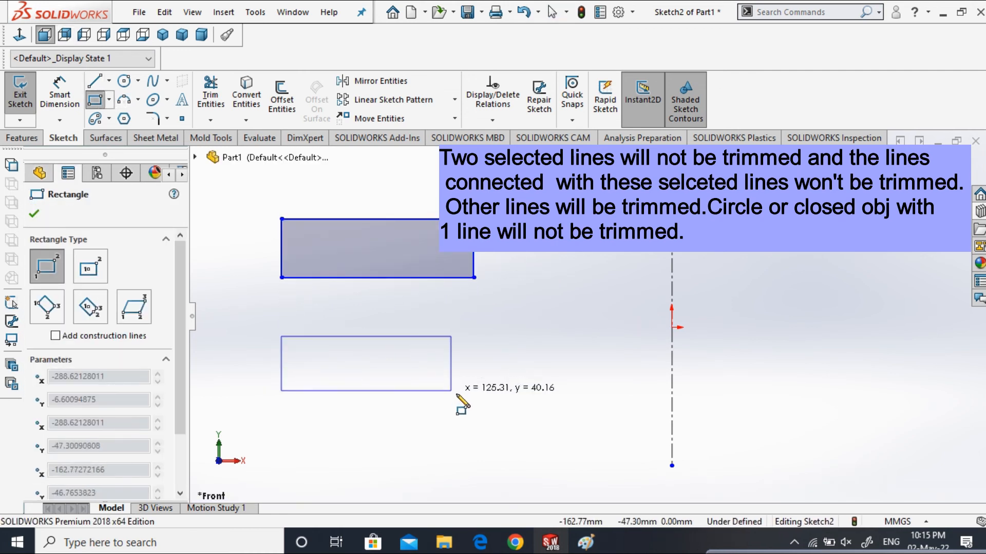
{"action": "left_click", "coordinate": [483, 399]}
Draw an open zigzag of four lines running back and forth between the insides of the upper and lower rectangles.
{"action": "left_click", "coordinate": [95, 82]}
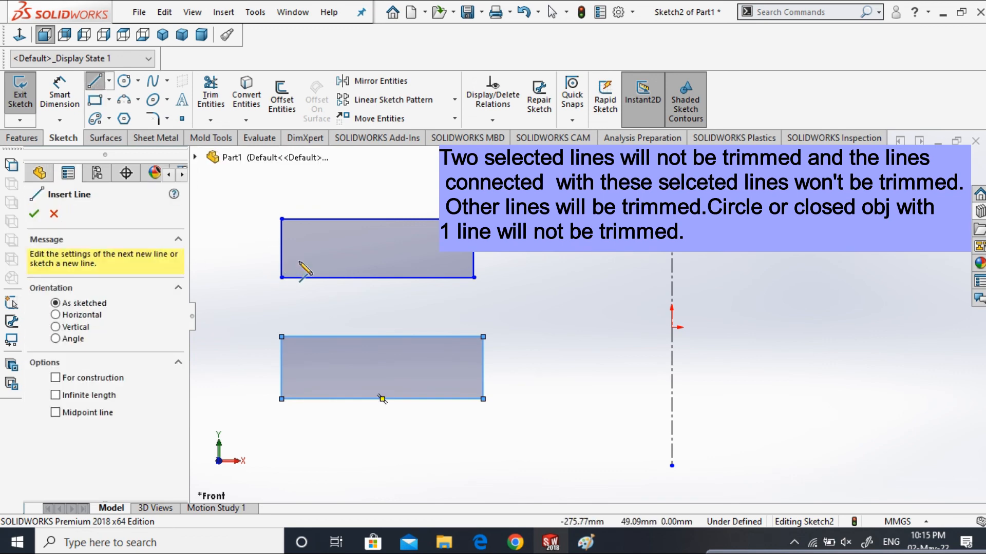
{"action": "left_click", "coordinate": [299, 261]}
{"action": "left_click", "coordinate": [314, 363]}
{"action": "left_click", "coordinate": [362, 260]}
{"action": "left_click", "coordinate": [400, 363]}
{"action": "left_click", "coordinate": [448, 261]}
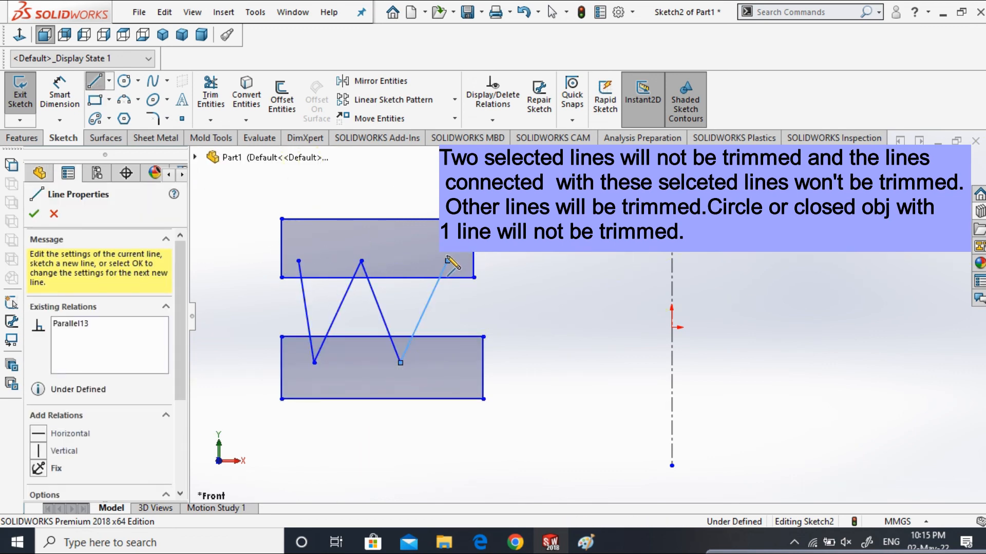
{"action": "key", "text": "Escape"}
Using Trim away inside with the upper edges of both rectangles as boundaries, remove the lower edge of each rectangle.
{"action": "left_click", "coordinate": [211, 97]}
{"action": "left_click", "coordinate": [47, 415]}
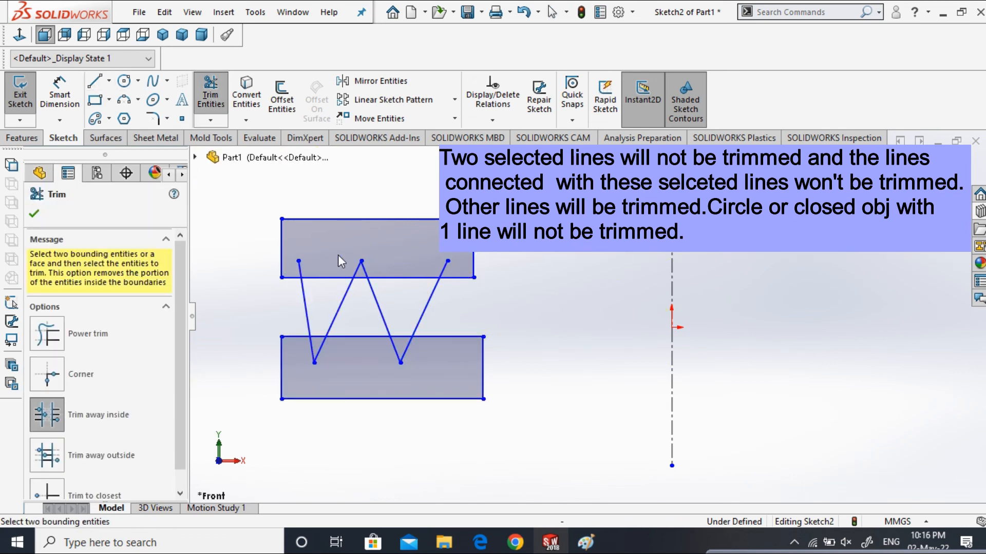
{"action": "left_click", "coordinate": [432, 219]}
{"action": "left_click", "coordinate": [457, 337]}
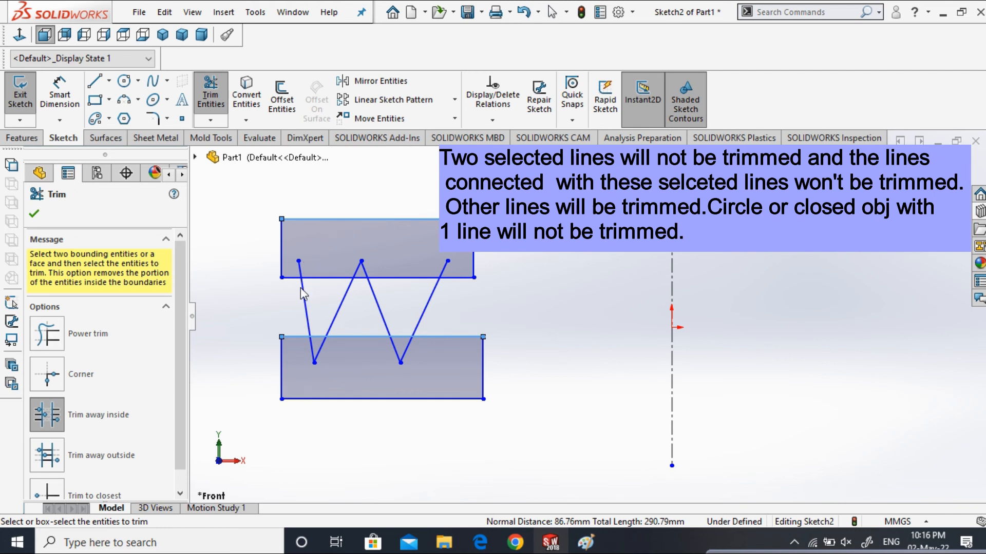
{"action": "left_click", "coordinate": [321, 278]}
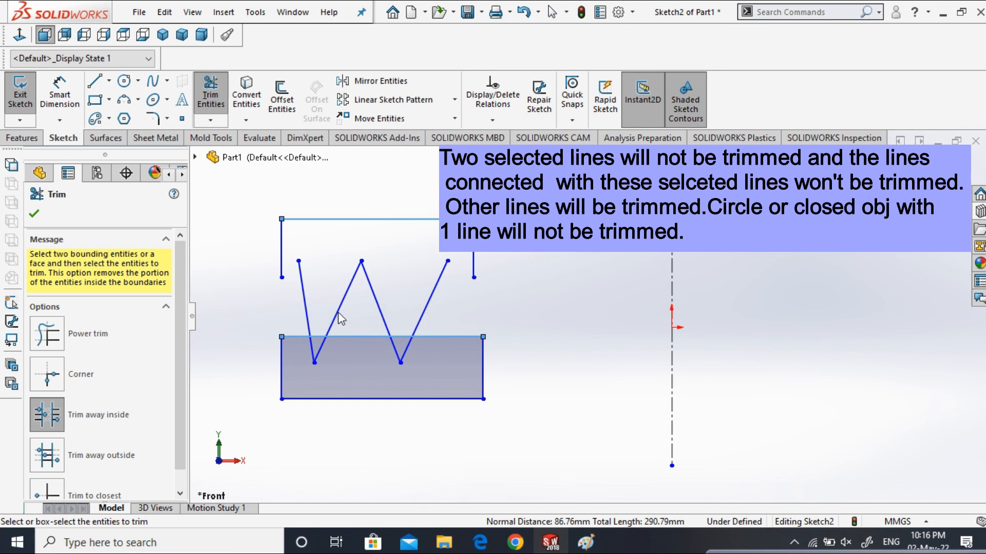
{"action": "left_click", "coordinate": [308, 399]}
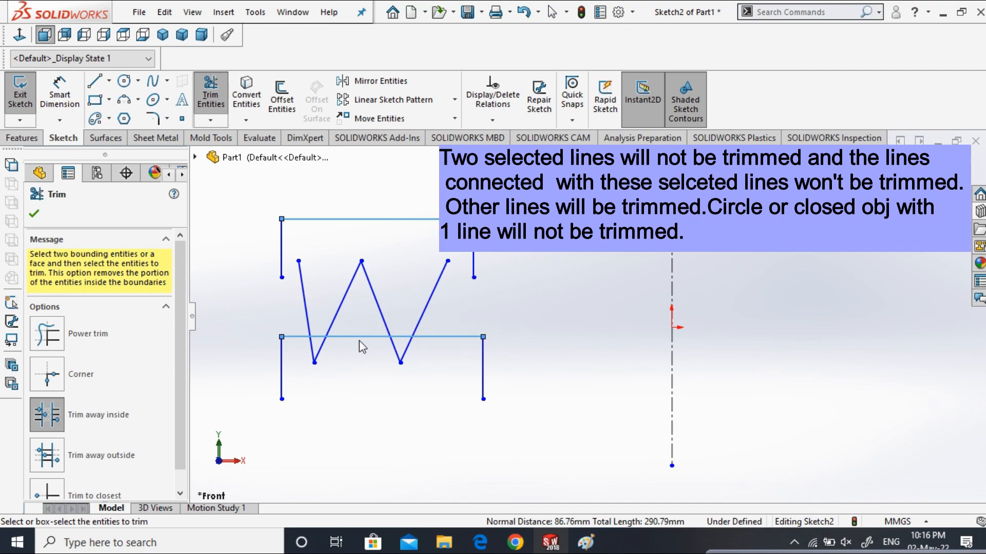